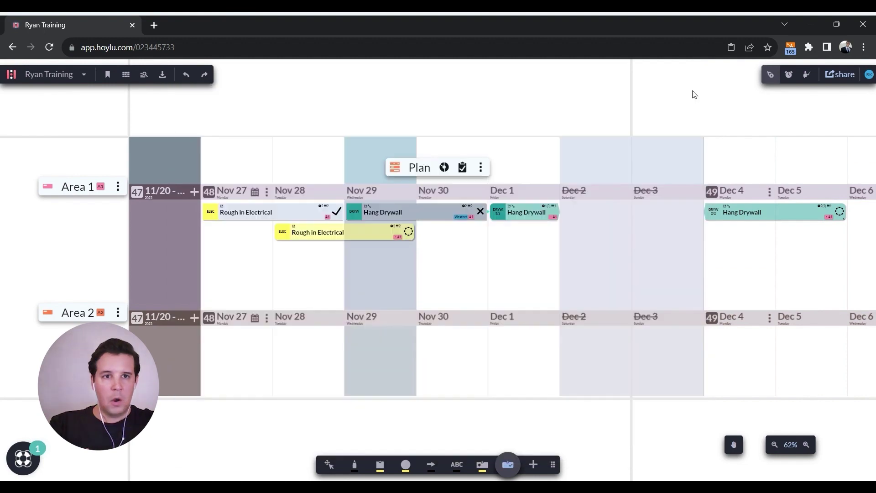
Open the Control Center's Toolbar settings and reposition the window and the drawing toolbar so both are unobstructed
{"action": "left_click", "coordinate": [83, 75]}
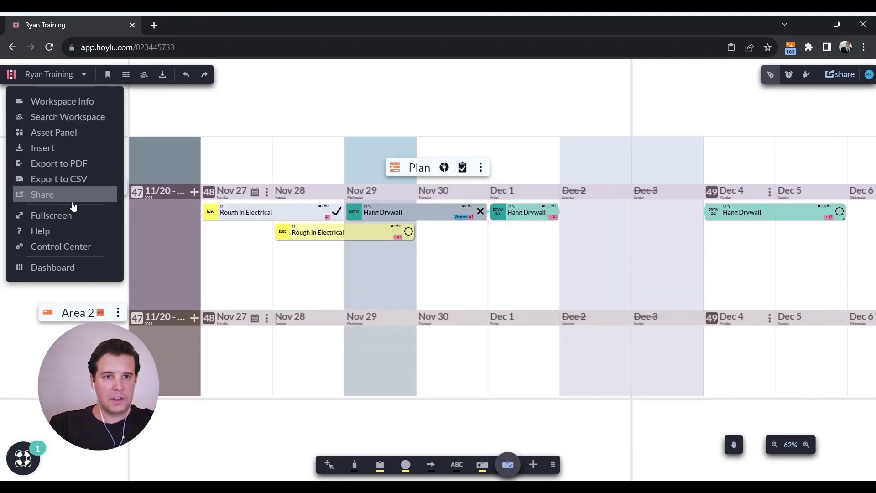
{"action": "left_click", "coordinate": [61, 247]}
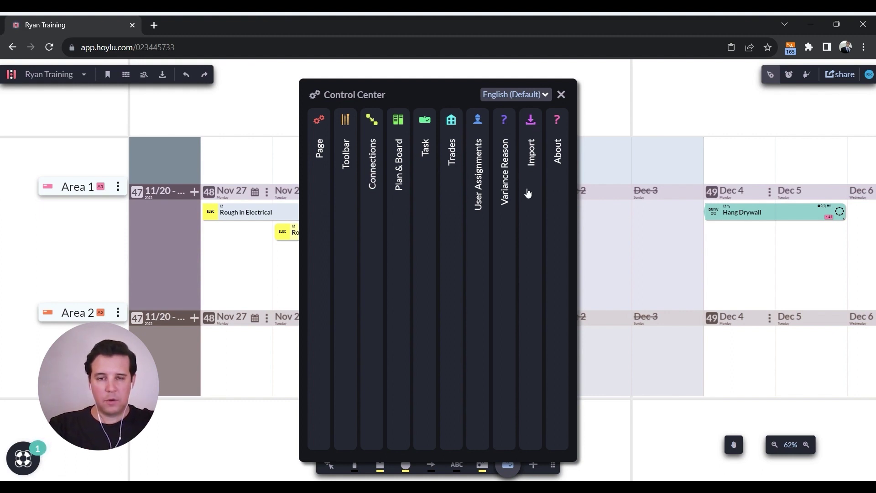
{"action": "left_click", "coordinate": [345, 172]}
{"action": "left_click_drag", "start_coordinate": [450, 90], "coordinate": [258, 81]}
{"action": "left_click_drag", "start_coordinate": [553, 465], "coordinate": [827, 256]}
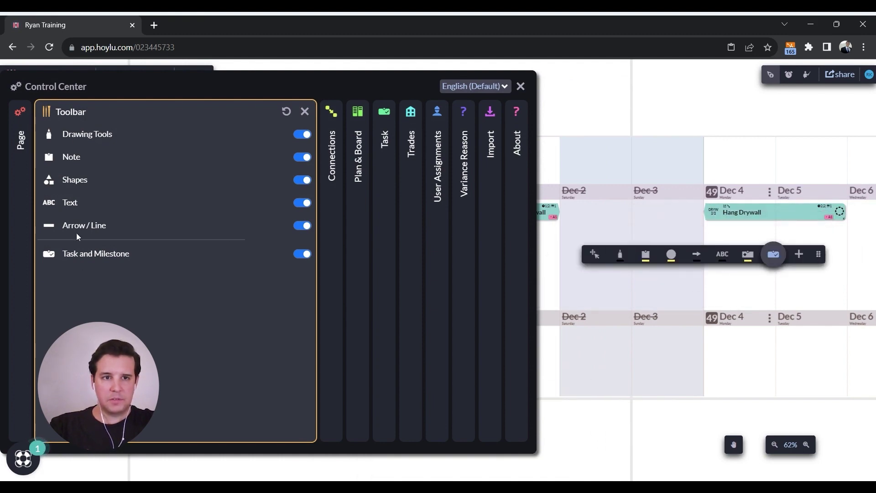
Disable Note, Shapes, Text, Arrow/Line and Drawing Tools in the Toolbar settings, leaving Task and Milestone enabled
{"action": "left_click", "coordinate": [302, 158]}
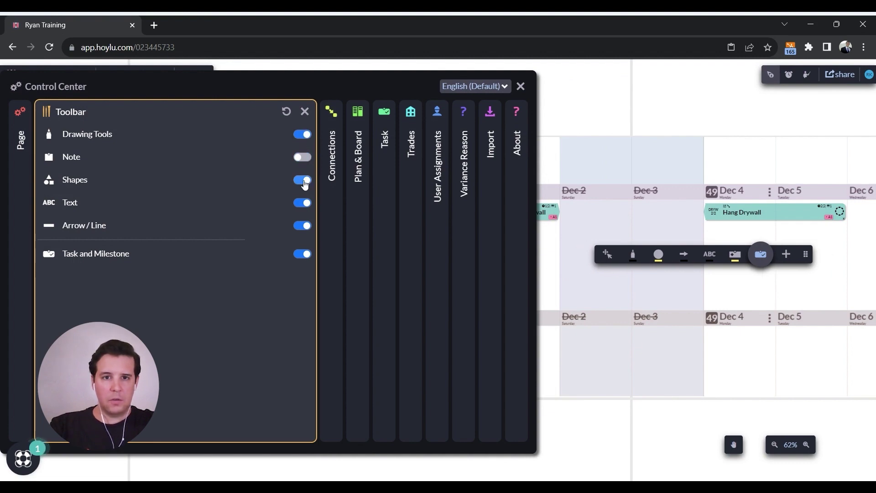
{"action": "left_click", "coordinate": [303, 181]}
{"action": "left_click", "coordinate": [303, 203]}
{"action": "left_click", "coordinate": [302, 227]}
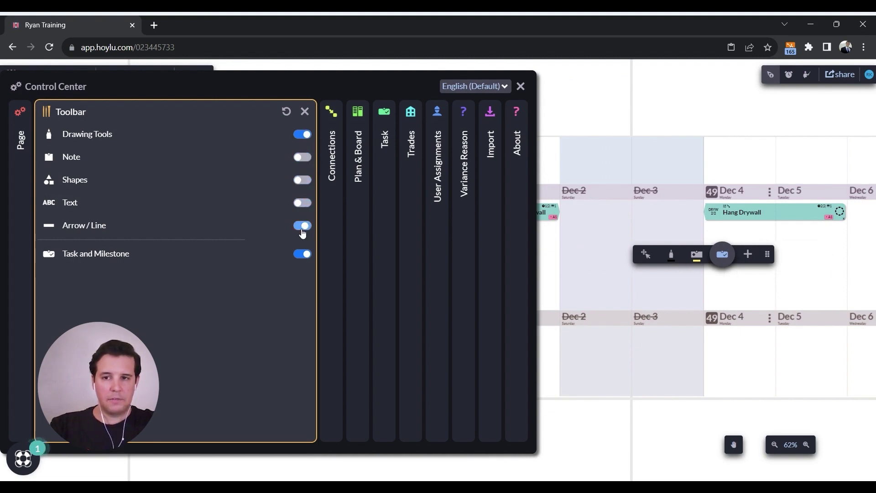
{"action": "left_click", "coordinate": [302, 227]}
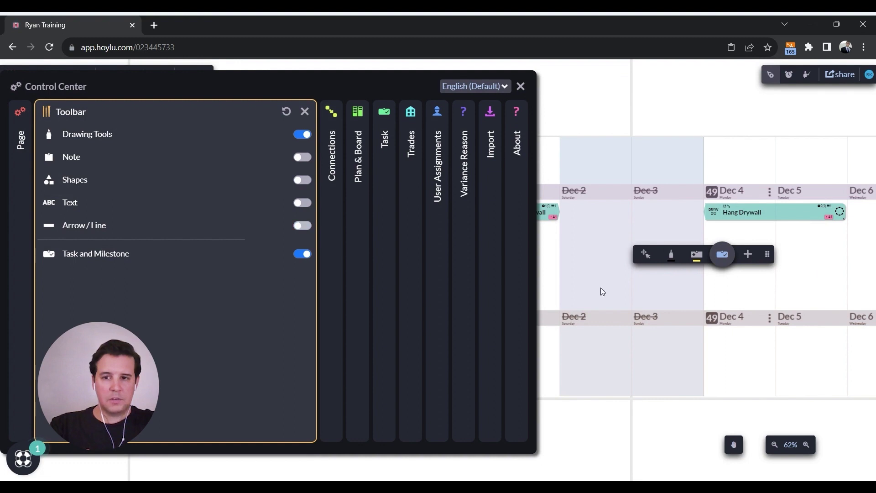
{"action": "left_click", "coordinate": [302, 134]}
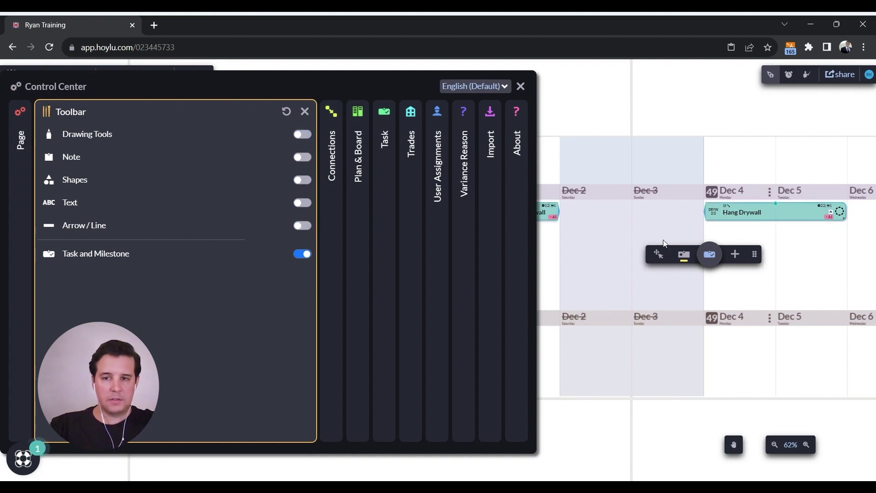
Re-enable Drawing Tools, Note, Shapes, Text and Arrow/Line in the Toolbar settings
{"action": "left_click", "coordinate": [303, 135]}
{"action": "left_click", "coordinate": [302, 157]}
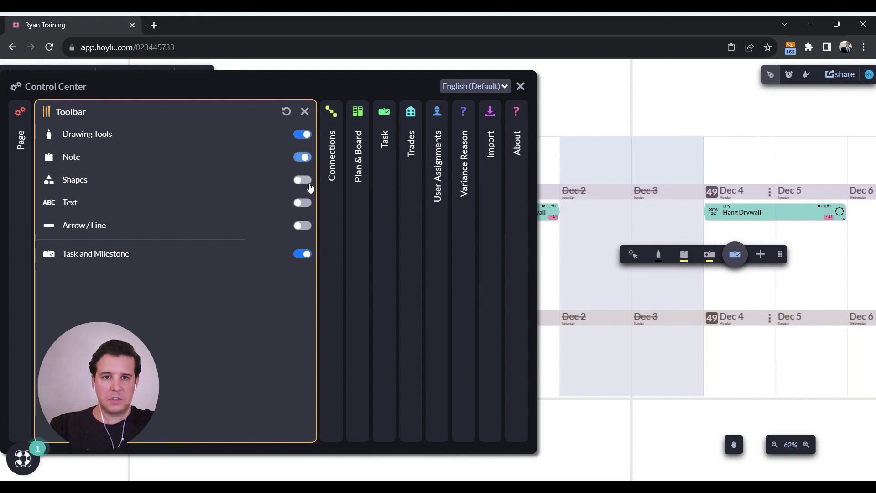
{"action": "left_click", "coordinate": [302, 180]}
{"action": "left_click", "coordinate": [302, 203]}
{"action": "left_click", "coordinate": [303, 226]}
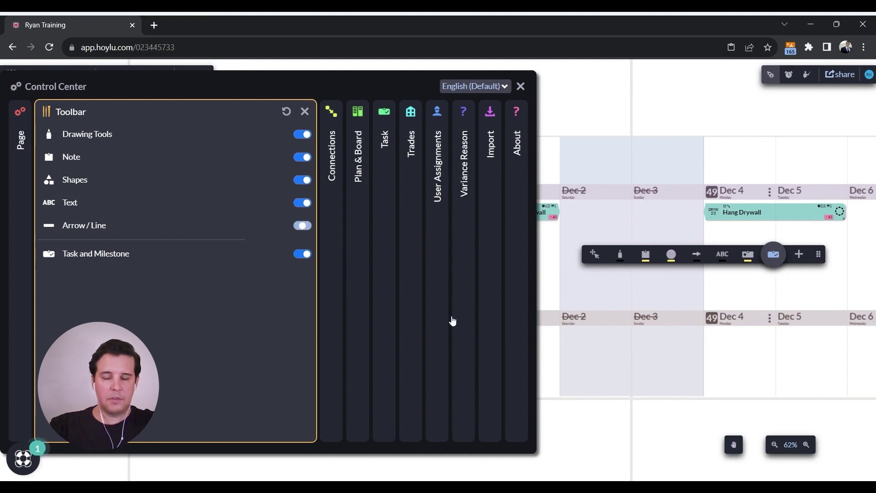
Disable Arrow/Line, Text, Shapes and Note in the Toolbar settings, keeping Drawing Tools enabled
{"action": "left_click", "coordinate": [301, 225]}
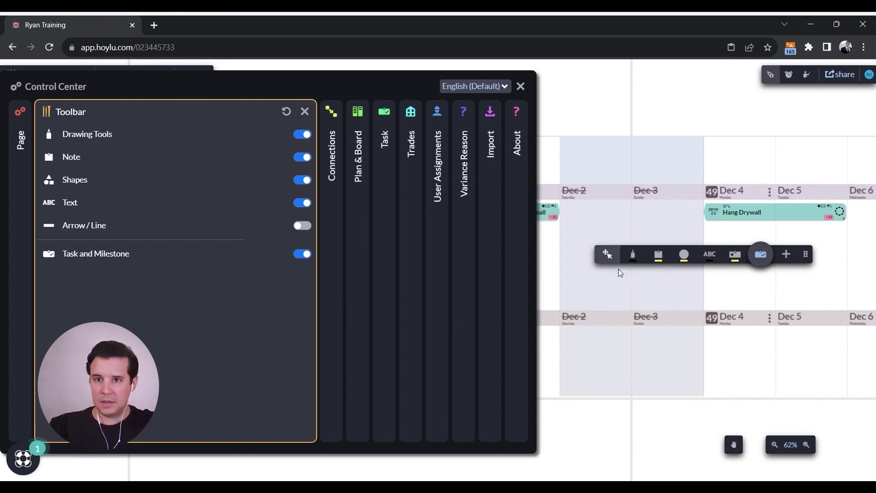
{"action": "left_click", "coordinate": [302, 203]}
{"action": "left_click", "coordinate": [302, 180]}
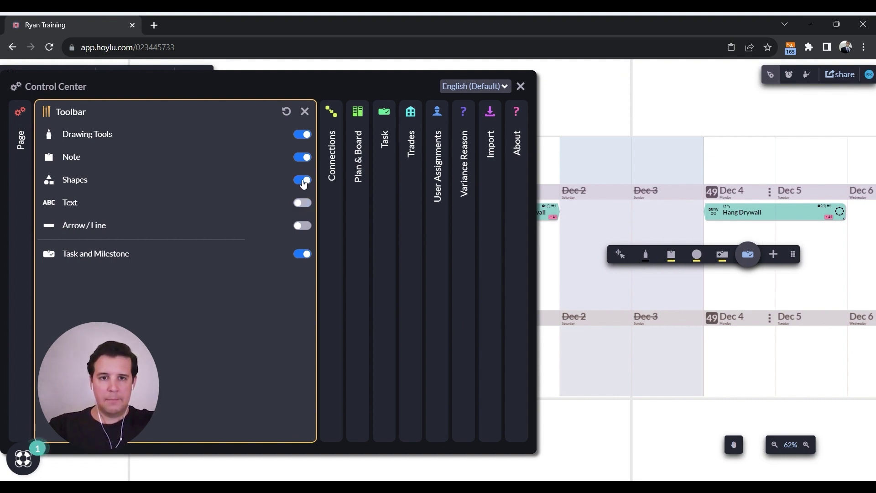
{"action": "left_click", "coordinate": [301, 157]}
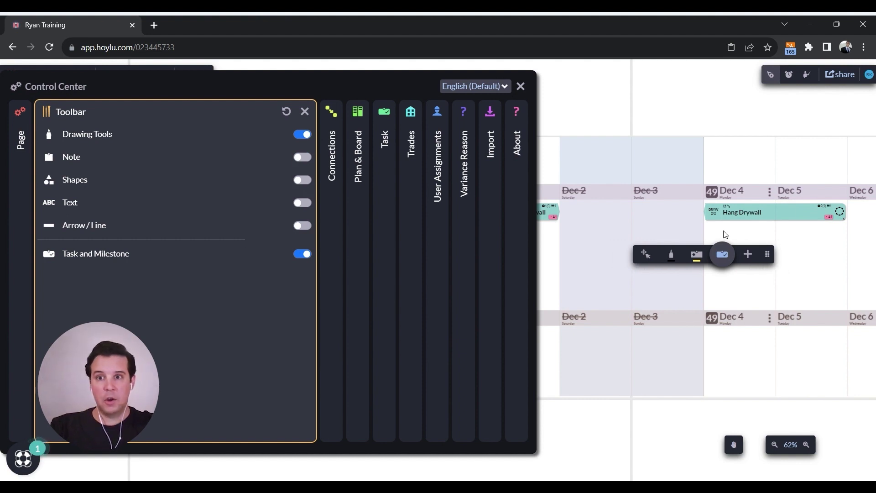
Restore the Note, Shapes, Text and Arrow/Line tools to the toolbar
{"action": "left_click", "coordinate": [303, 157]}
{"action": "left_click", "coordinate": [303, 180]}
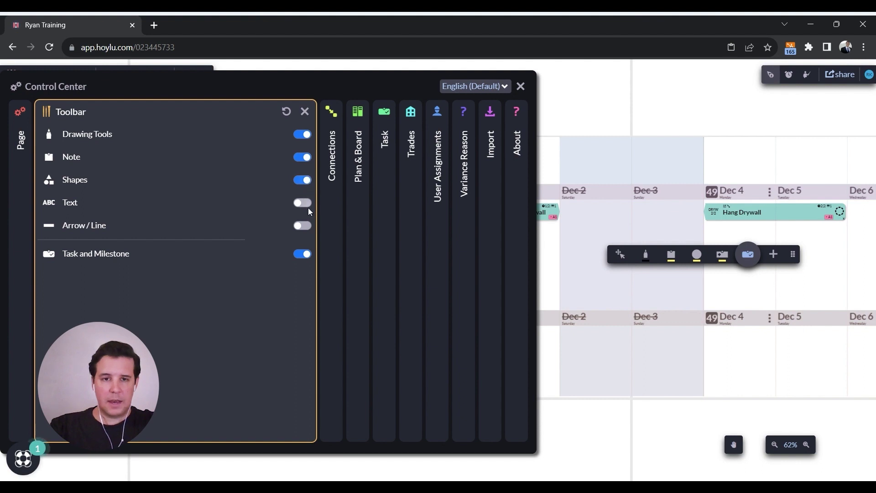
{"action": "left_click", "coordinate": [298, 206]}
{"action": "left_click", "coordinate": [302, 228]}
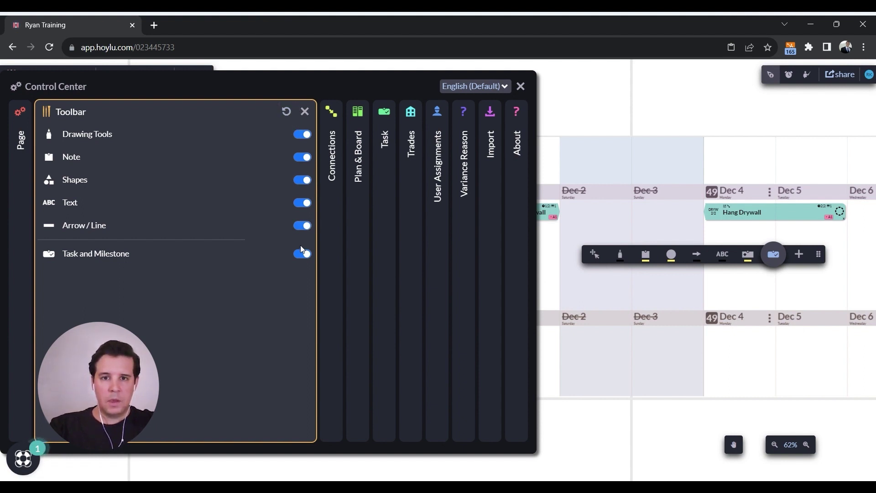
Open the Connections settings and move the Nov 28 Rough in Electrical and Nov 29 Hang Drywall tasks lower within Area 1
{"action": "left_click", "coordinate": [332, 220]}
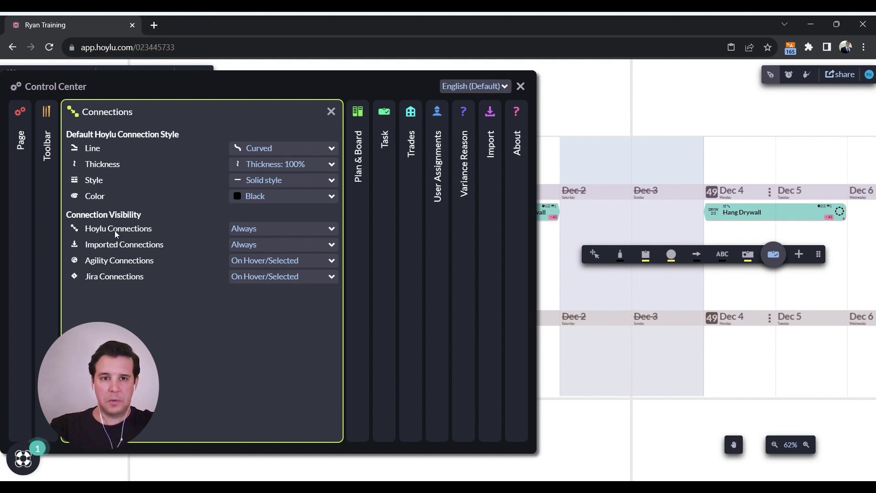
{"action": "left_click_drag", "start_coordinate": [818, 255], "coordinate": [851, 387]}
{"action": "left_click_drag", "start_coordinate": [605, 259], "coordinate": [735, 270]}
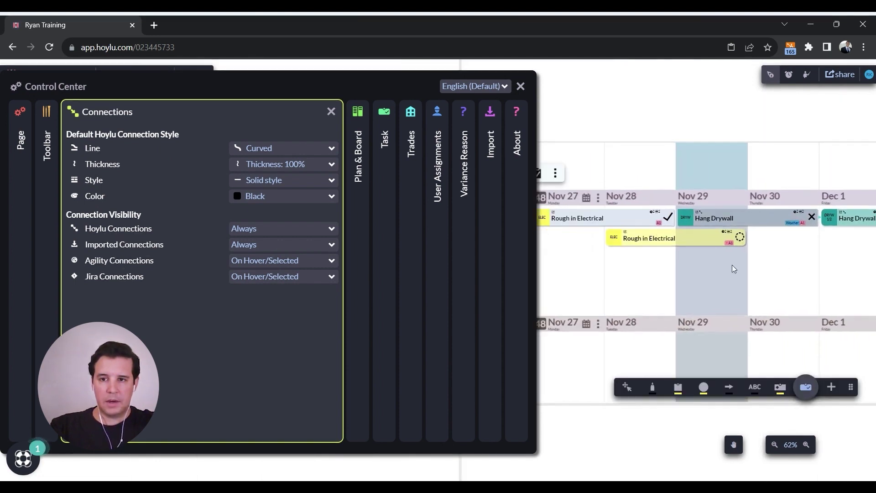
{"action": "left_click_drag", "start_coordinate": [649, 243], "coordinate": [651, 281]}
{"action": "left_click_drag", "start_coordinate": [742, 221], "coordinate": [746, 267]}
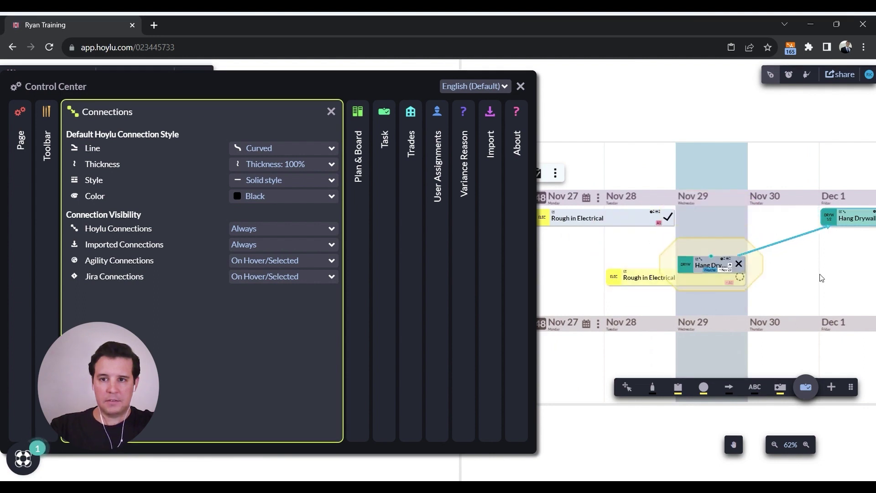
Duplicate the Nov 28 Rough in Electrical task, placing one of the two on Nov 27 and the other on Nov 29
{"action": "left_click", "coordinate": [644, 283]}
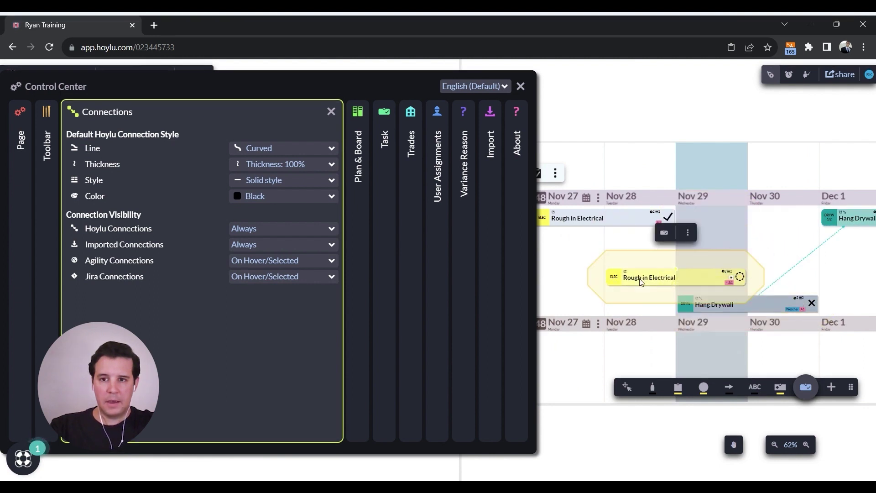
{"action": "right_click", "coordinate": [643, 282]}
{"action": "left_click", "coordinate": [696, 356]}
{"action": "left_click_drag", "start_coordinate": [644, 290], "coordinate": [572, 246]}
{"action": "scroll", "coordinate": [611, 287], "scroll_direction": "up", "scroll_amount": 1}
{"action": "scroll", "coordinate": [610, 286], "scroll_direction": "up", "scroll_amount": 3}
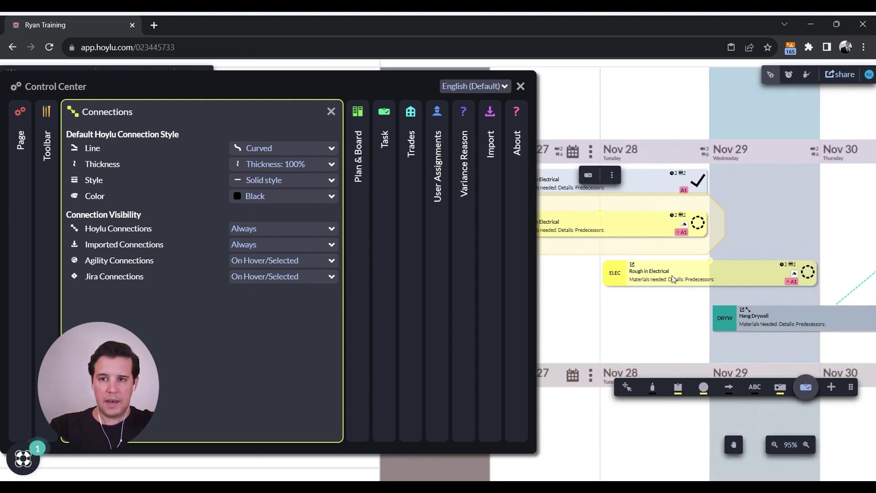
{"action": "left_click_drag", "start_coordinate": [633, 274], "coordinate": [779, 268]}
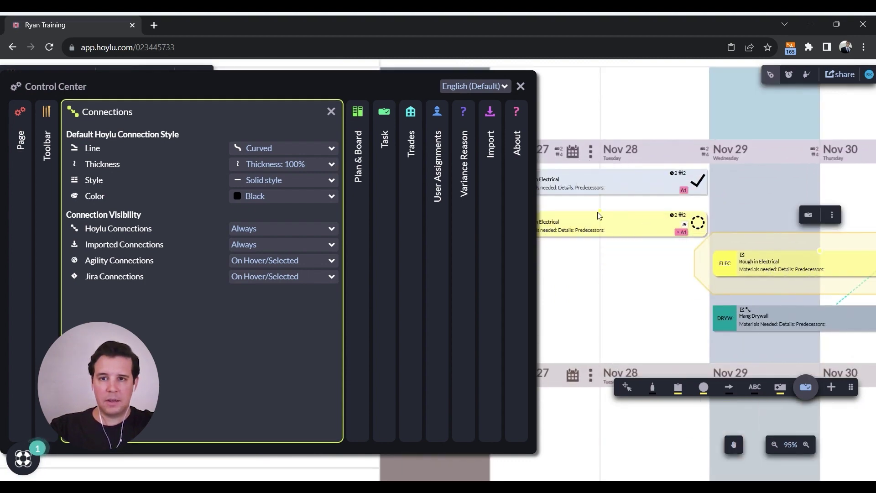
Connect the unfinished Nov 27 Rough in Electrical task to the Nov 29 one, and delete that connection
{"action": "left_click_drag", "start_coordinate": [698, 223], "coordinate": [729, 269]}
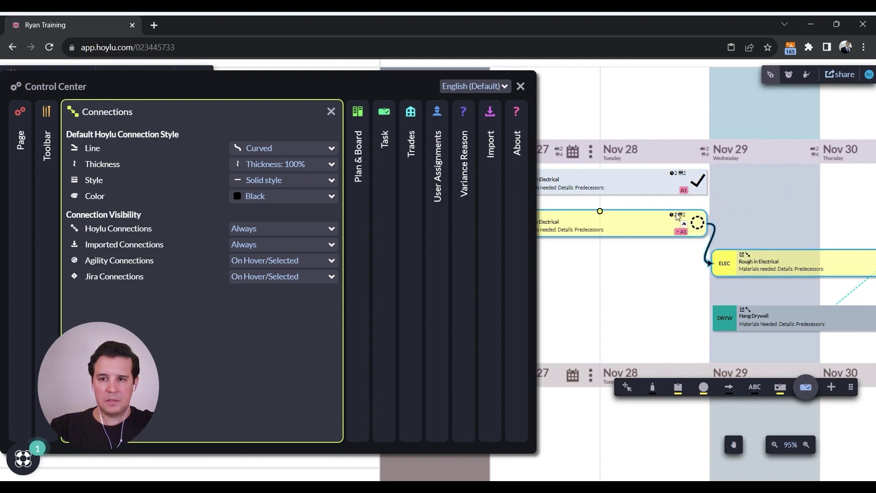
{"action": "left_click", "coordinate": [714, 244]}
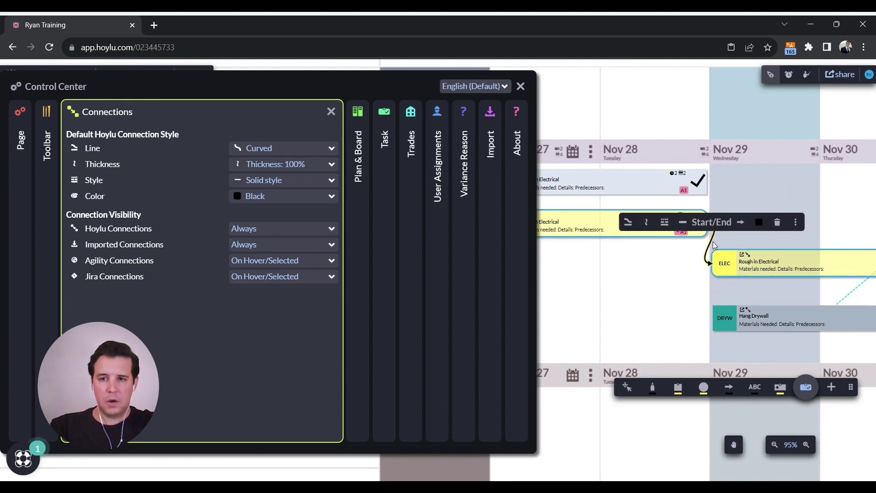
{"action": "left_click", "coordinate": [777, 222]}
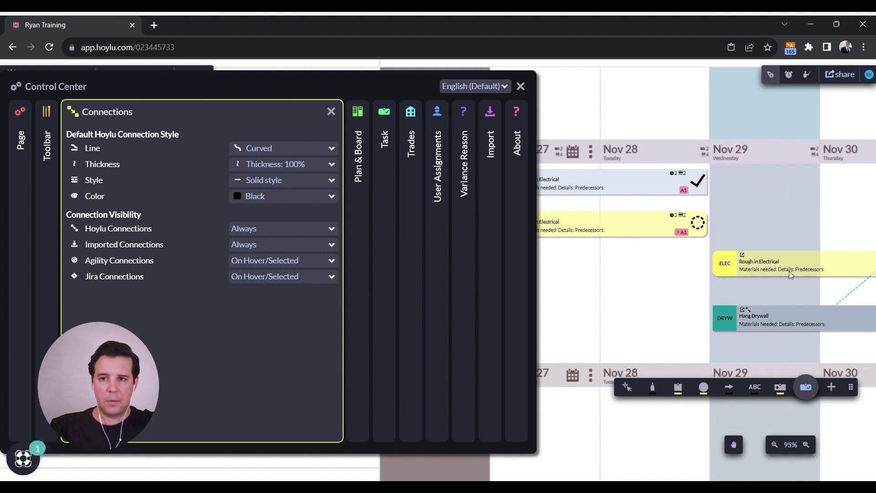
Review the default connection line and thickness options, and set the default style to Dashed style with the color Red
{"action": "left_click", "coordinate": [256, 148]}
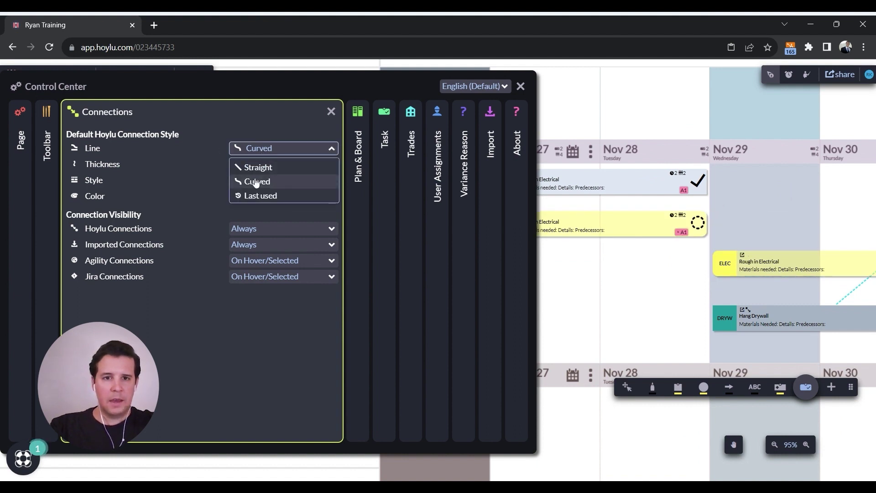
{"action": "left_click", "coordinate": [201, 176]}
{"action": "left_click", "coordinate": [273, 166]}
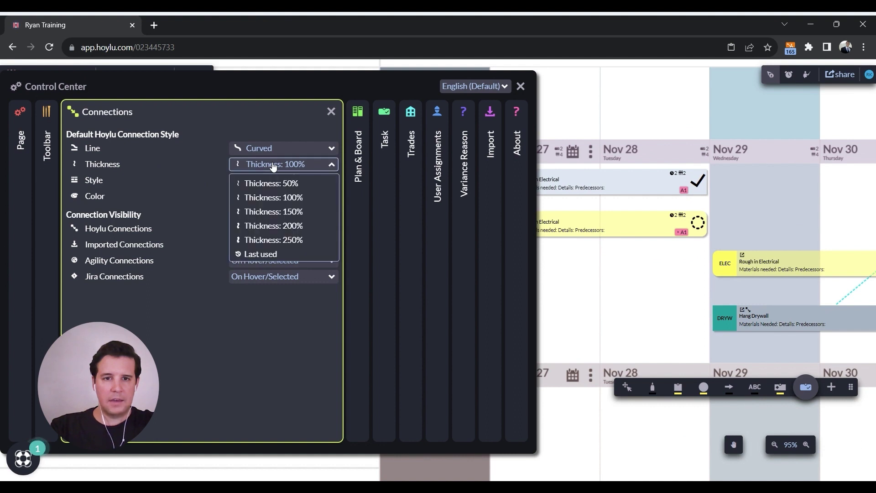
{"action": "left_click", "coordinate": [196, 196]}
{"action": "left_click", "coordinate": [273, 185]}
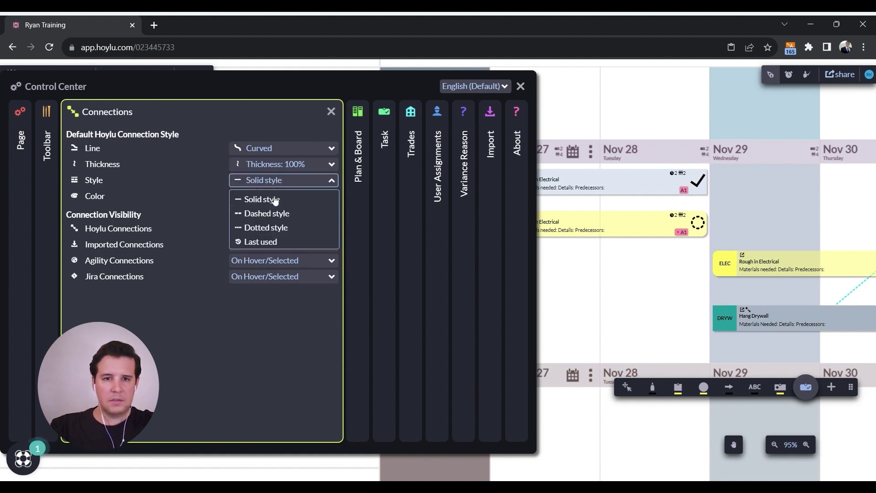
{"action": "left_click", "coordinate": [267, 214]}
{"action": "left_click", "coordinate": [288, 202]}
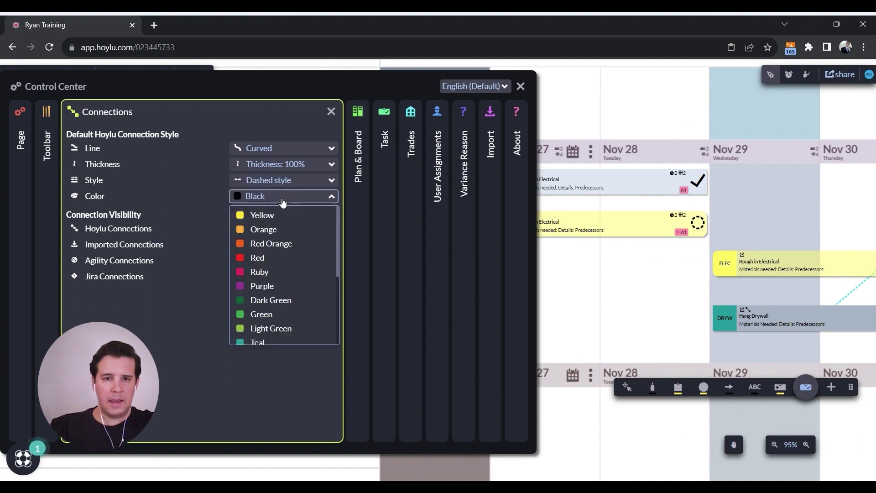
{"action": "left_click", "coordinate": [273, 256]}
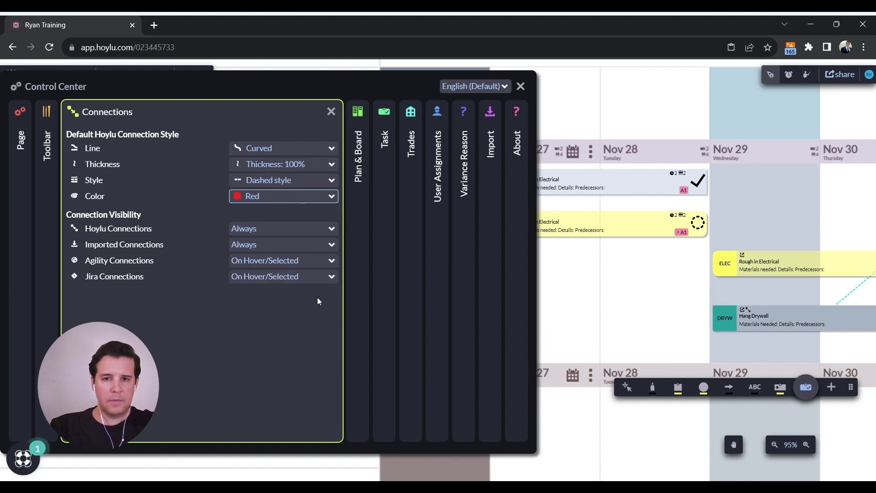
Draw a new connection from the unfinished Nov 27 Rough in Electrical task to the Nov 29 Rough in Electrical task
{"action": "left_click_drag", "start_coordinate": [600, 213], "coordinate": [733, 267]}
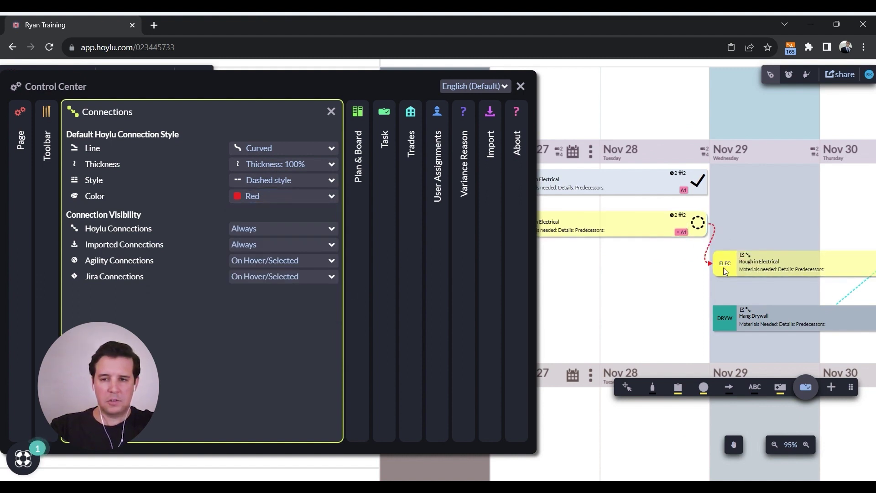
{"action": "left_click", "coordinate": [754, 237]}
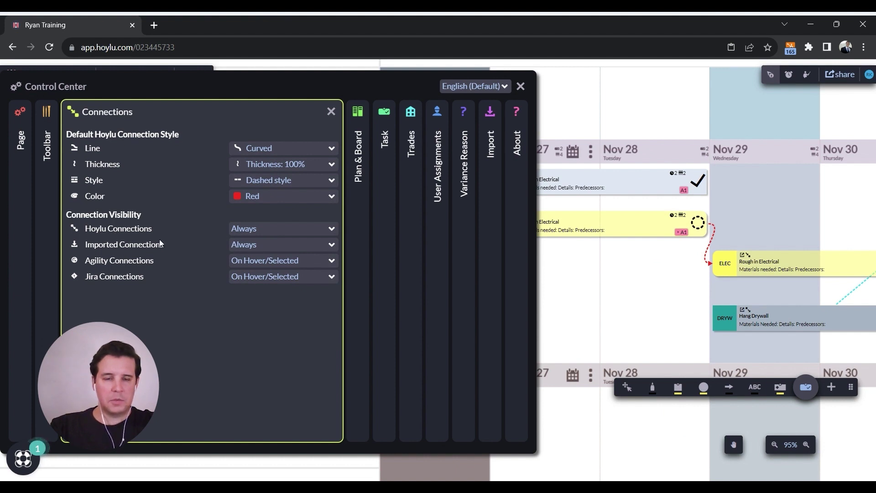
Set the visibility of Hoylu Connections to On Hover/Selected
{"action": "left_click", "coordinate": [256, 231]}
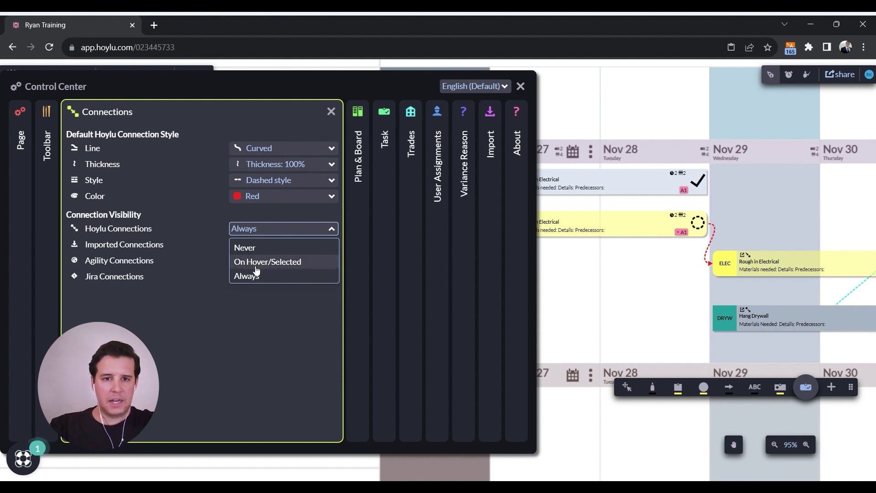
{"action": "left_click", "coordinate": [265, 262]}
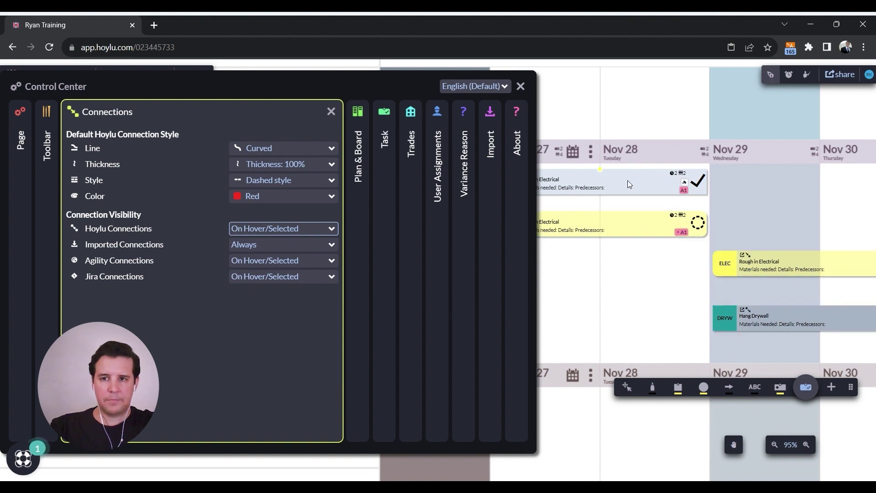
Set the visibility of Hoylu Connections to Never and inspect the connection icons on the linked Rough in Electrical tasks
{"action": "left_click", "coordinate": [283, 233]}
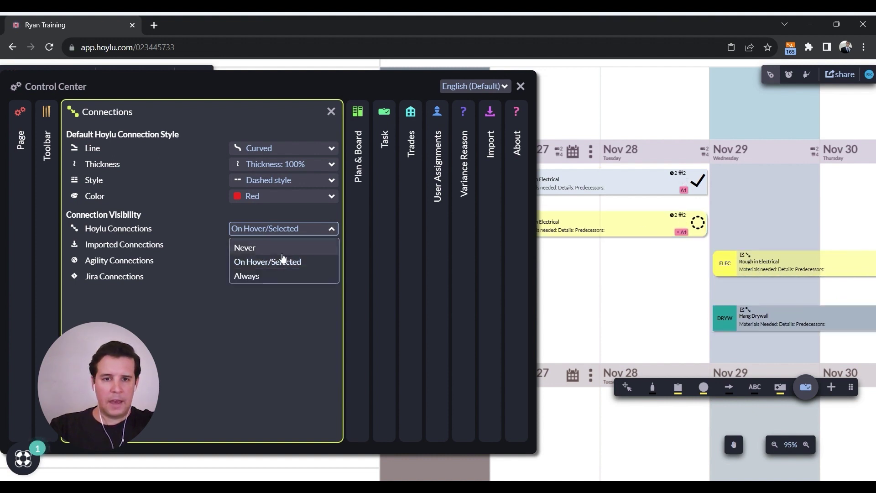
{"action": "left_click", "coordinate": [258, 249]}
{"action": "scroll", "coordinate": [700, 302], "scroll_direction": "up", "scroll_amount": 5}
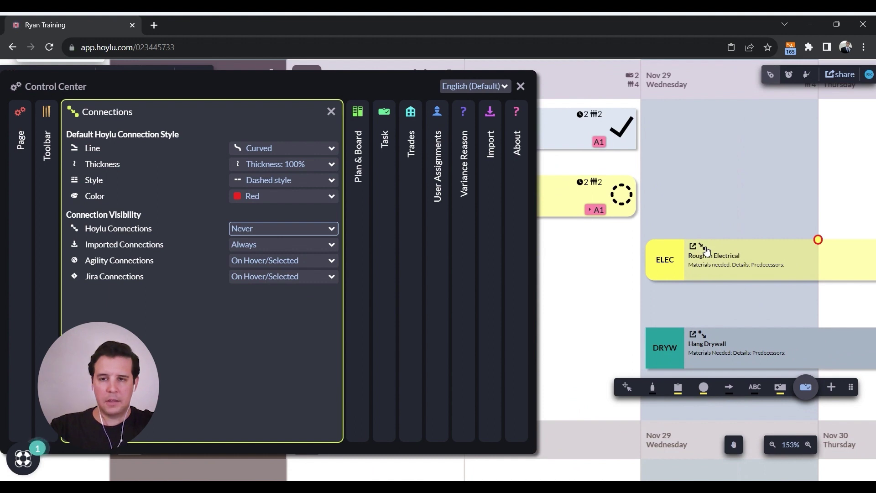
{"action": "left_click_drag", "start_coordinate": [564, 249], "coordinate": [871, 238]}
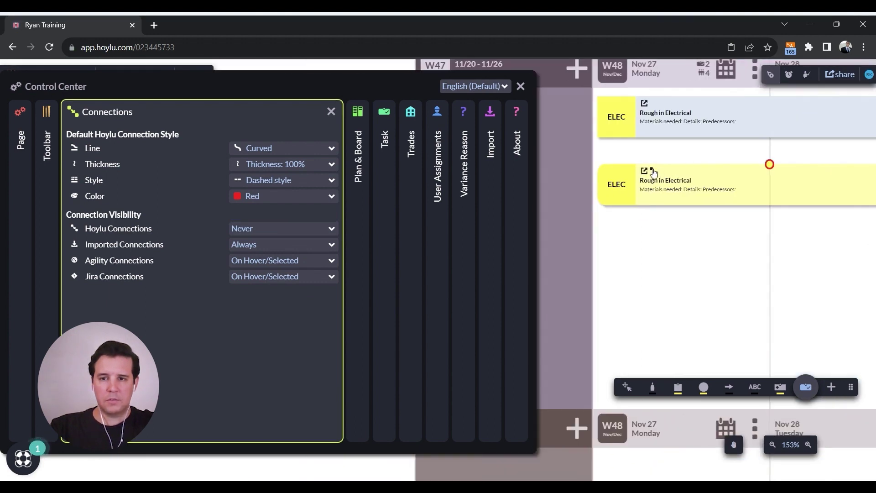
Open the details of the Nov 29 Rough in Electrical task alongside the Control Center's Task settings
{"action": "left_click_drag", "start_coordinate": [775, 277], "coordinate": [615, 290]}
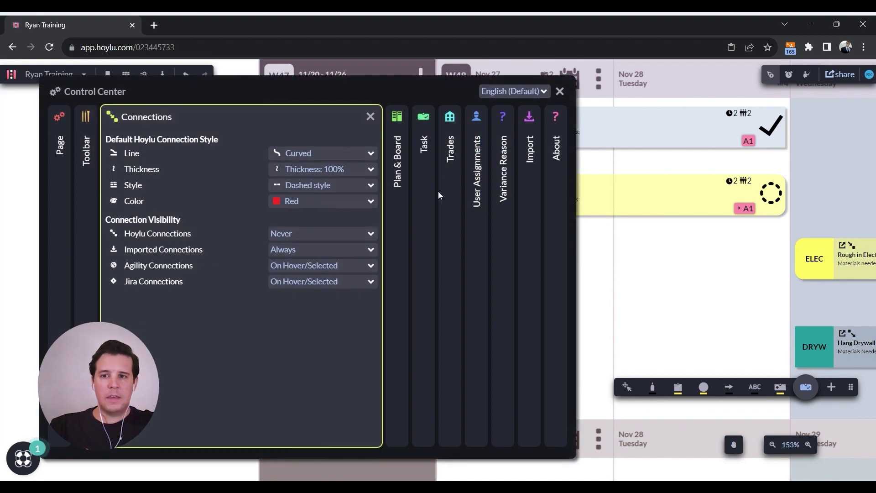
{"action": "scroll", "coordinate": [688, 274], "scroll_direction": "down", "scroll_amount": 2}
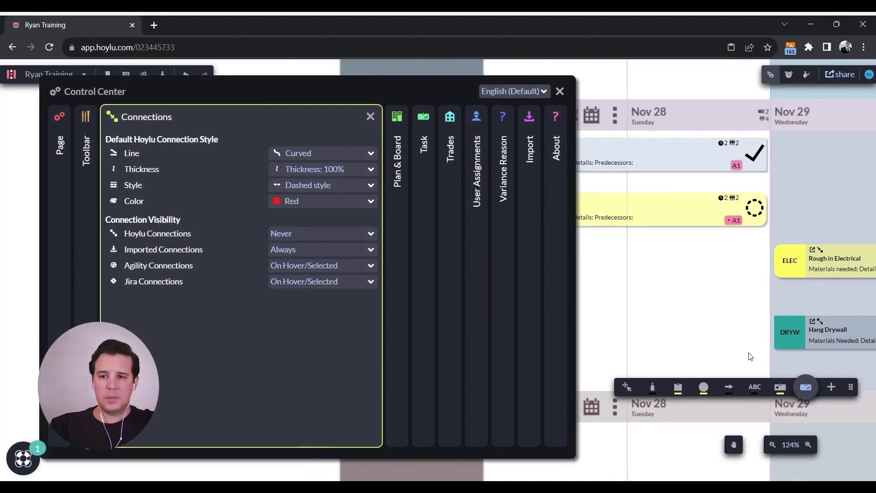
{"action": "double_click", "coordinate": [819, 262]}
{"action": "left_click_drag", "start_coordinate": [711, 138], "coordinate": [632, 134]}
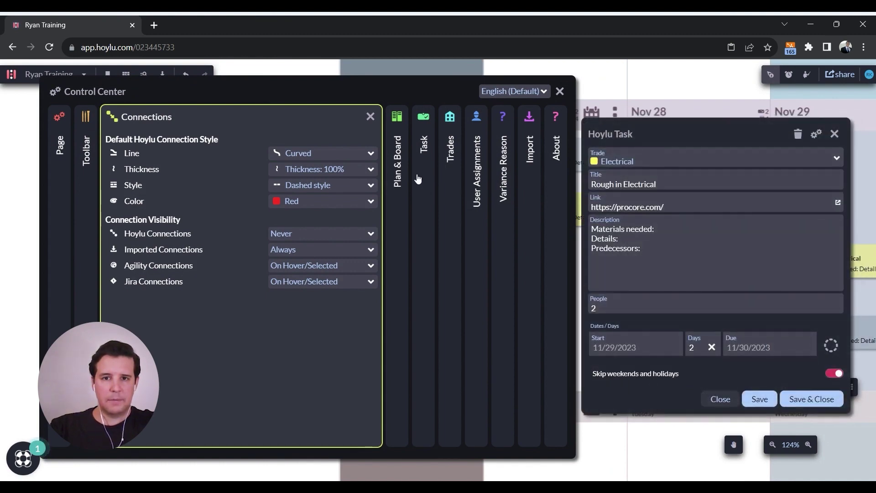
{"action": "left_click", "coordinate": [421, 179]}
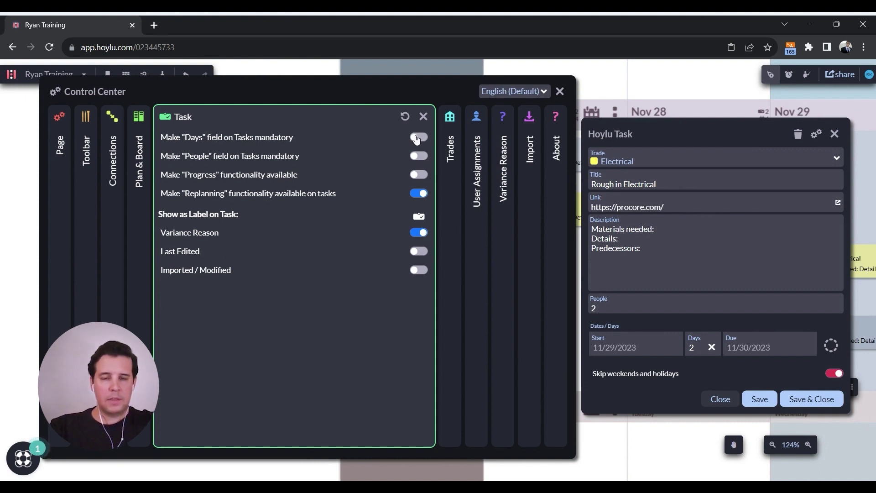
Clear the task's Days value and make the People and Days fields mandatory on tasks
{"action": "left_click", "coordinate": [621, 308]}
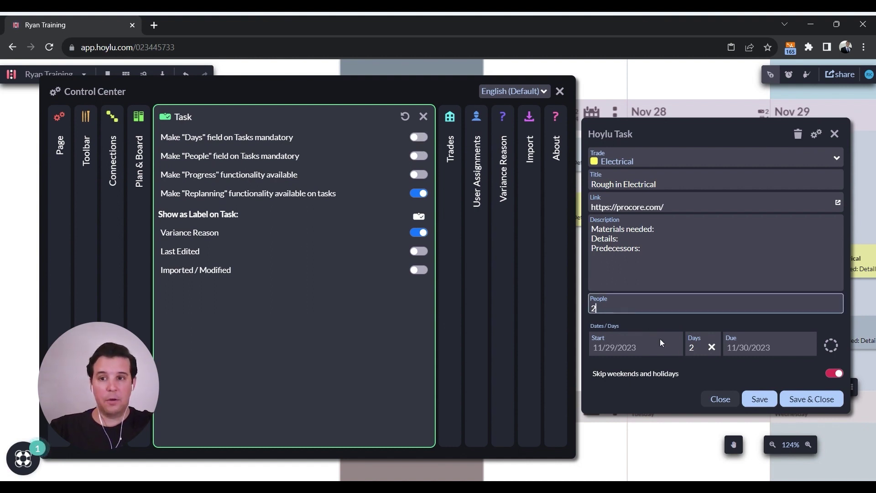
{"action": "left_click", "coordinate": [696, 349]}
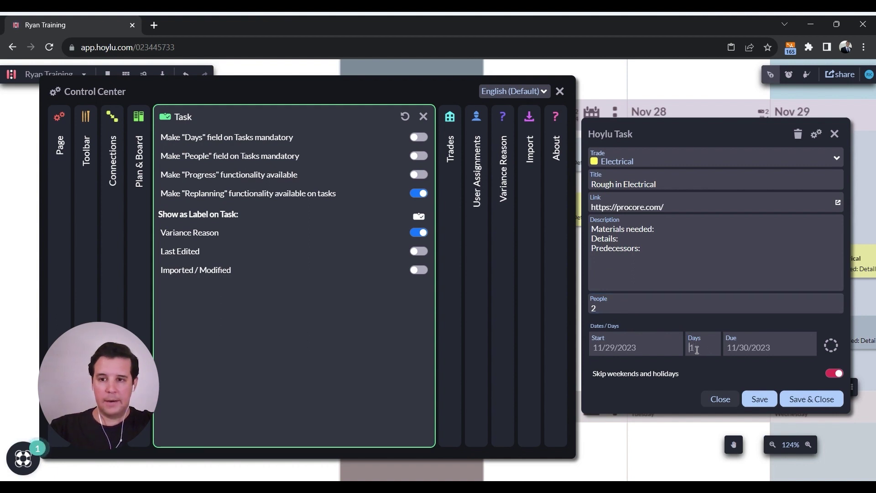
{"action": "left_click", "coordinate": [418, 155]}
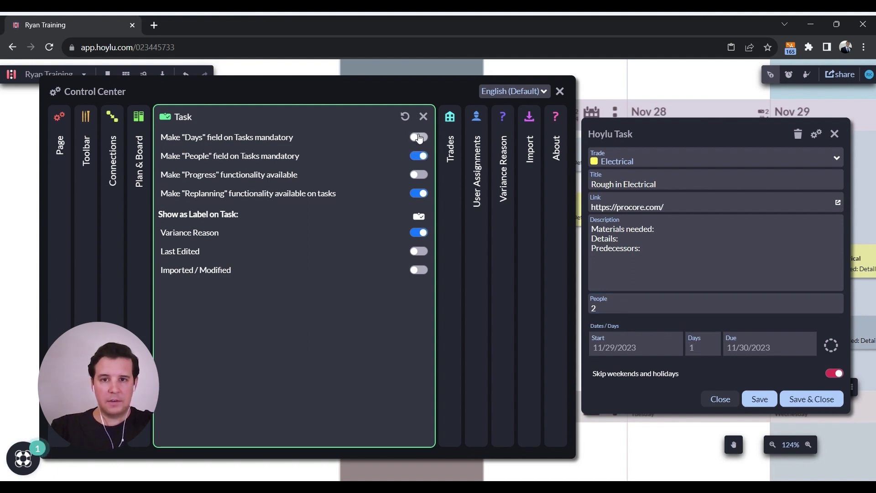
{"action": "left_click", "coordinate": [419, 137]}
Try to save the task with People set to 0, and make the People and Days fields optional again
{"action": "left_click", "coordinate": [621, 310]}
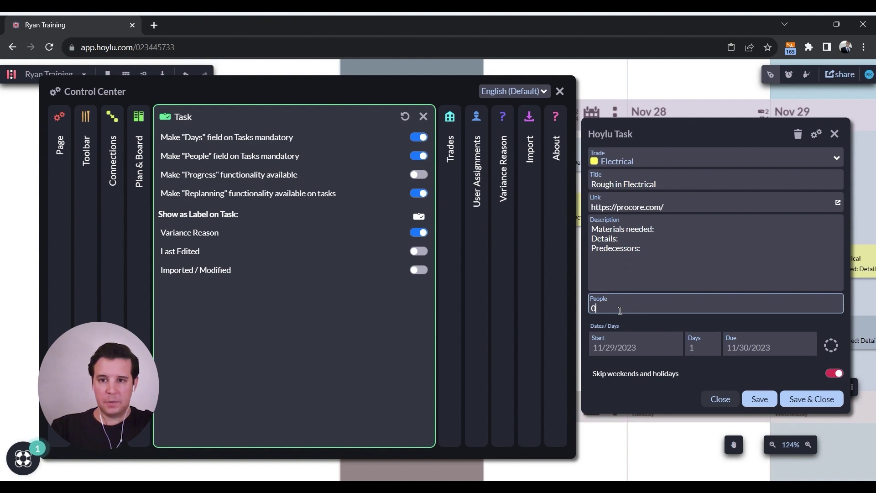
{"action": "left_click", "coordinate": [811, 400]}
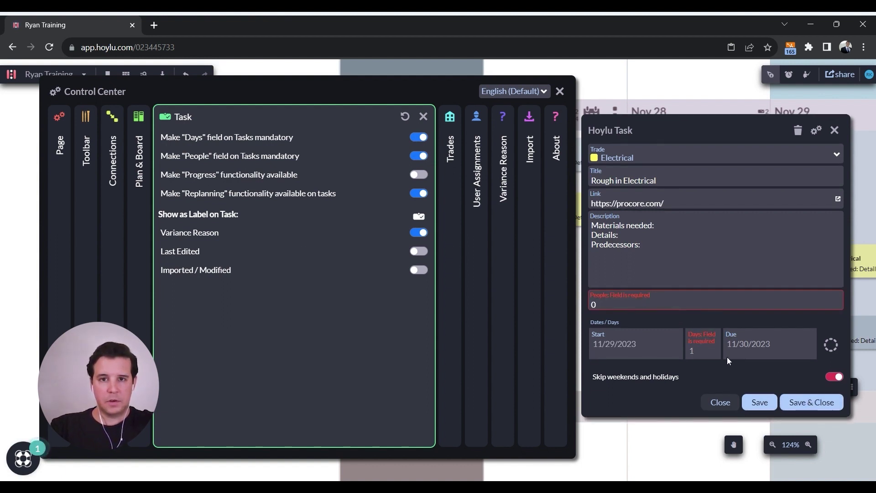
{"action": "left_click", "coordinate": [420, 156]}
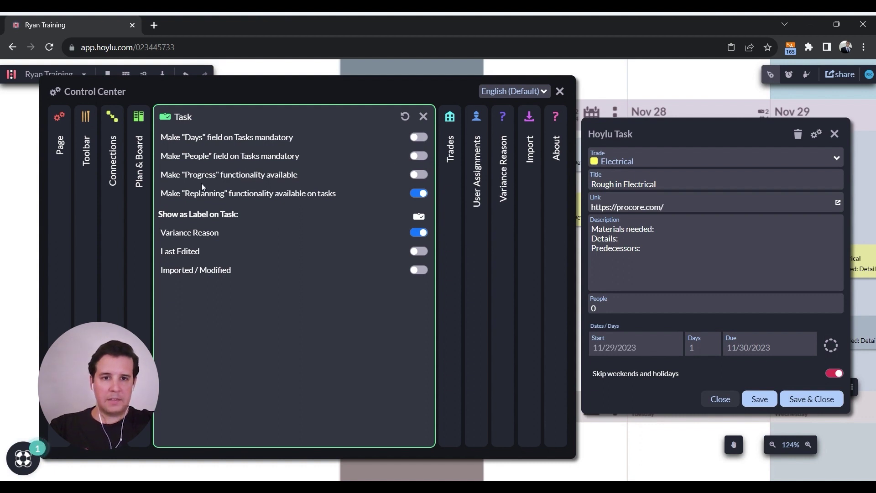
Make the Progress functionality available on tasks and try several progress values in the open task, ending on 80%
{"action": "left_click", "coordinate": [420, 176]}
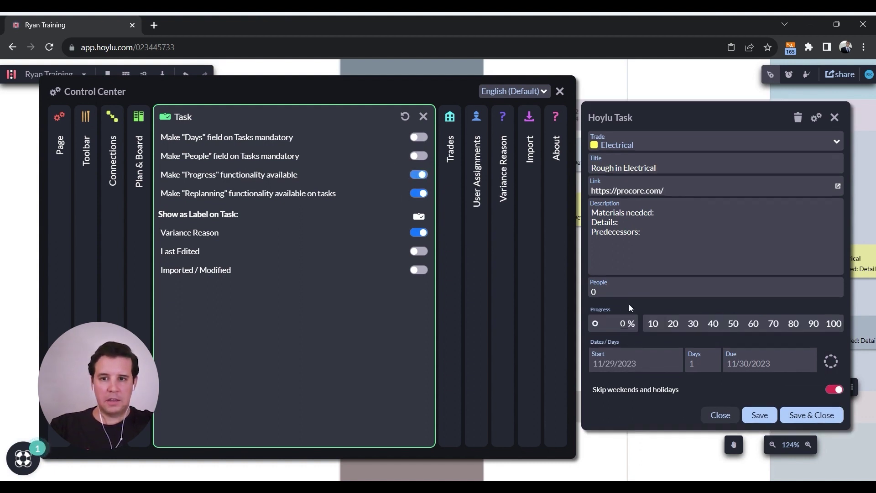
{"action": "left_click", "coordinate": [796, 327]}
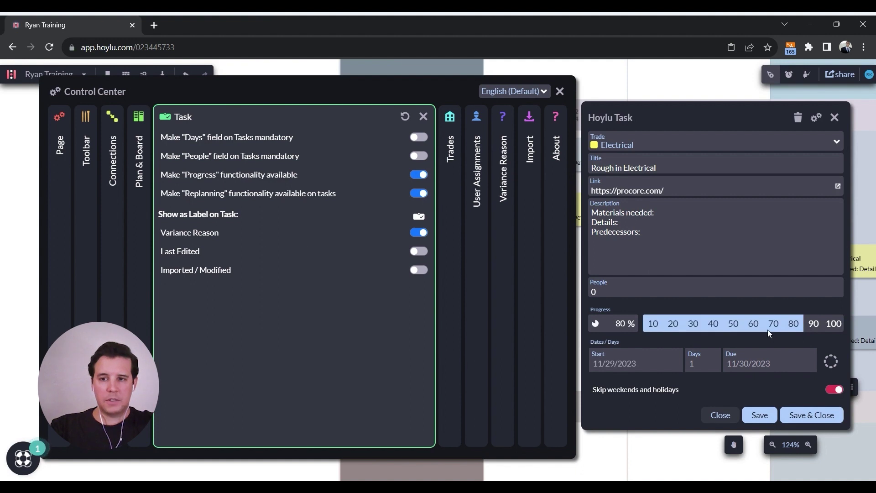
{"action": "left_click", "coordinate": [713, 328]}
{"action": "left_click", "coordinate": [690, 329]}
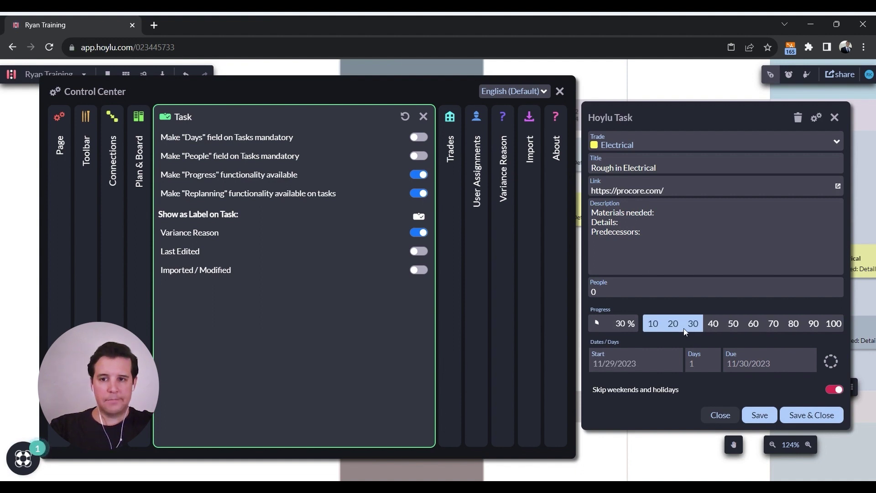
{"action": "left_click", "coordinate": [655, 323]}
{"action": "left_click", "coordinate": [753, 326]}
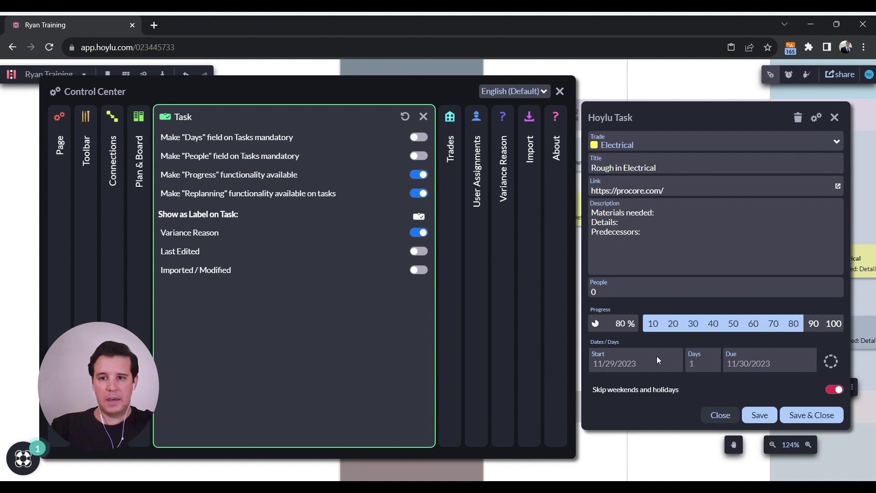
Set the open task's Days to 2 and close its details without saving
{"action": "left_click", "coordinate": [705, 363]}
{"action": "type", "text": "2"}
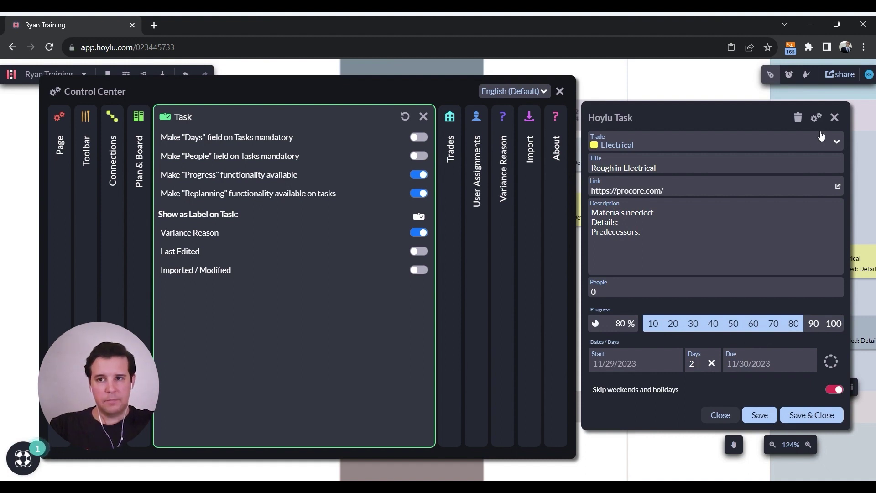
{"action": "left_click", "coordinate": [835, 118]}
Set the progress of the Nov 29 Rough in Electrical task to 80% directly on its board card
{"action": "left_click_drag", "start_coordinate": [661, 267], "coordinate": [626, 232]}
{"action": "left_click_drag", "start_coordinate": [802, 185], "coordinate": [644, 207]}
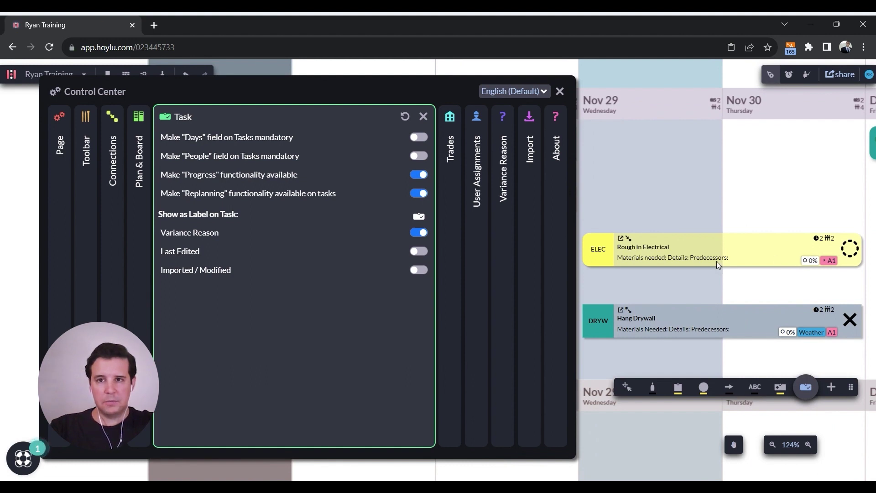
{"action": "left_click", "coordinate": [813, 261]}
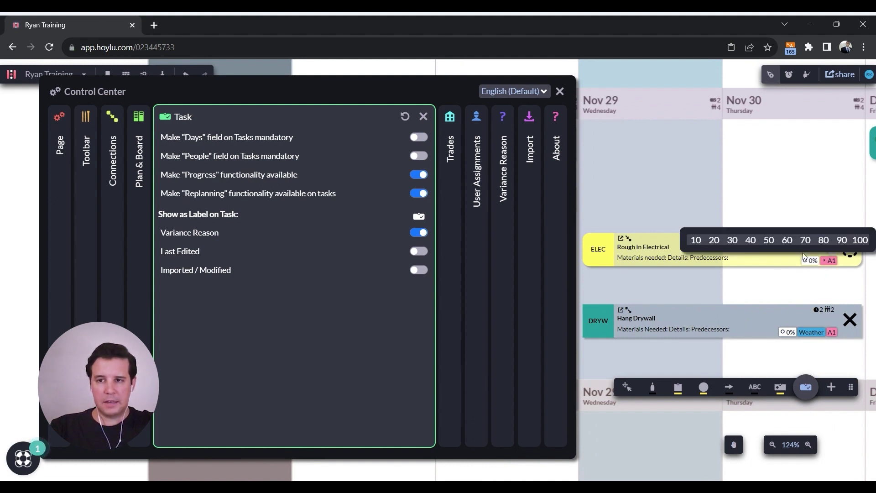
{"action": "left_click", "coordinate": [825, 239]}
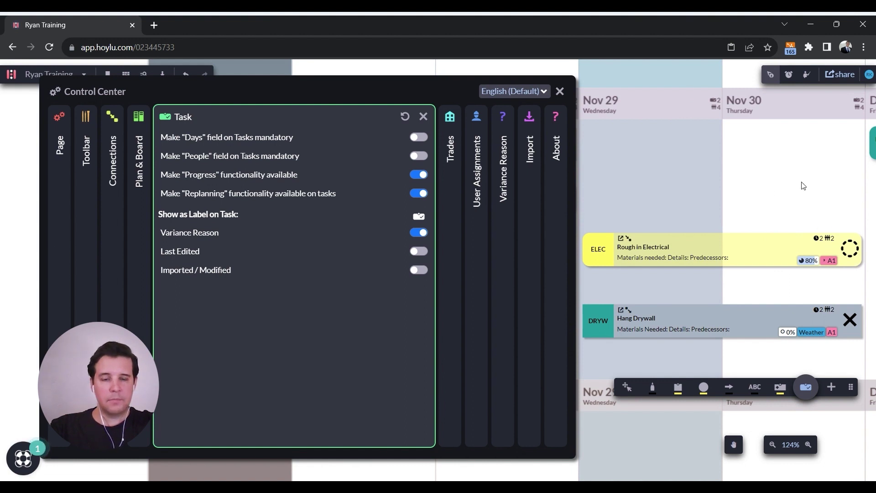
Disable the Replanning functionality on tasks and set the Nov 29 Rough in Electrical task's status to planned
{"action": "left_click_drag", "start_coordinate": [660, 190], "coordinate": [688, 179]}
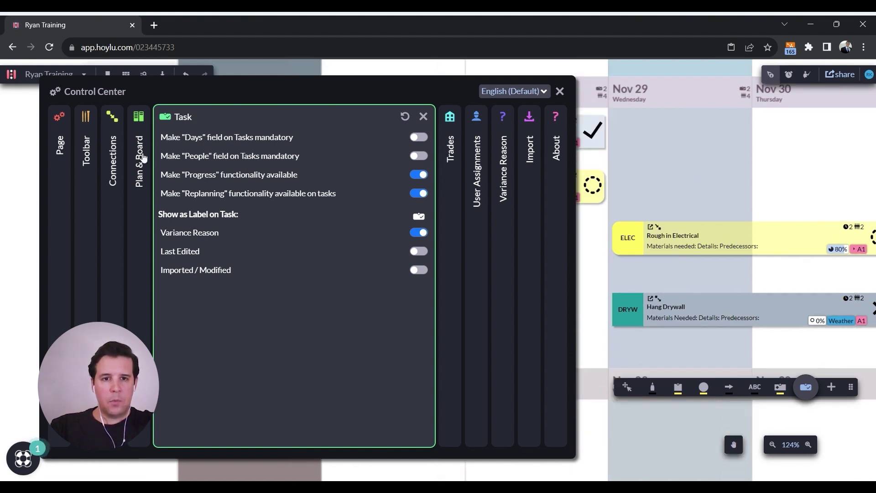
{"action": "left_click", "coordinate": [419, 194]}
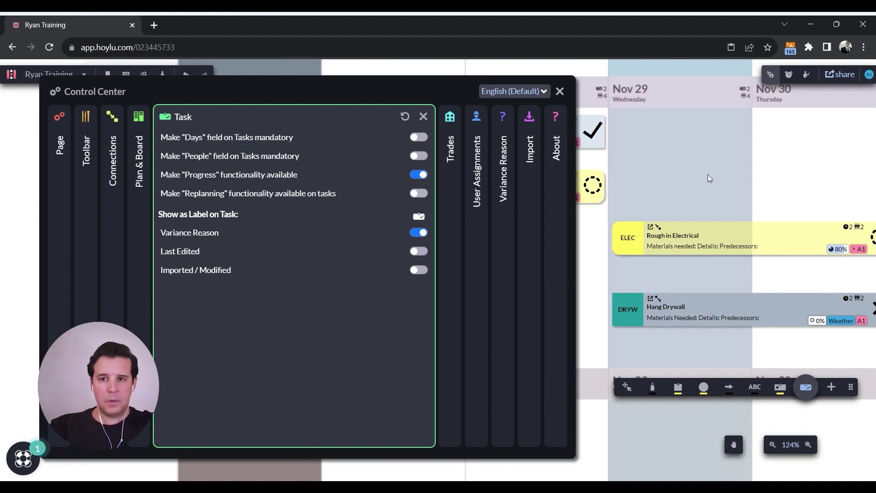
{"action": "left_click_drag", "start_coordinate": [708, 175], "coordinate": [664, 179]}
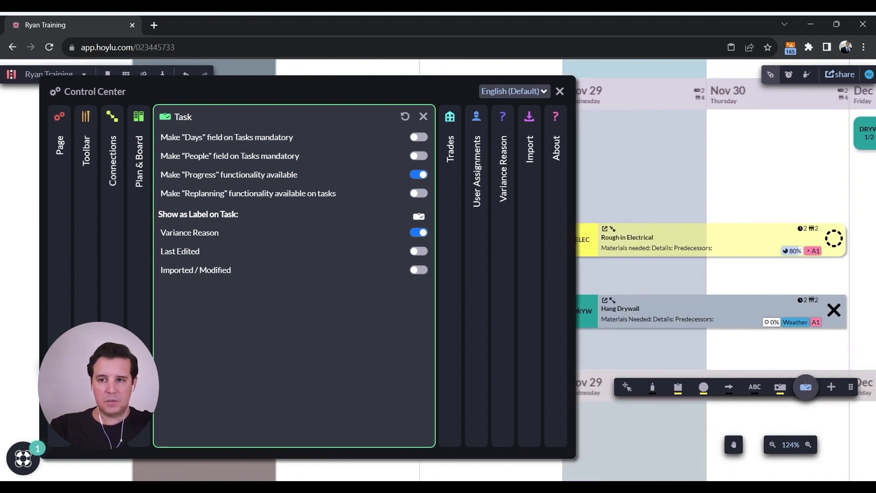
{"action": "left_click", "coordinate": [835, 238]}
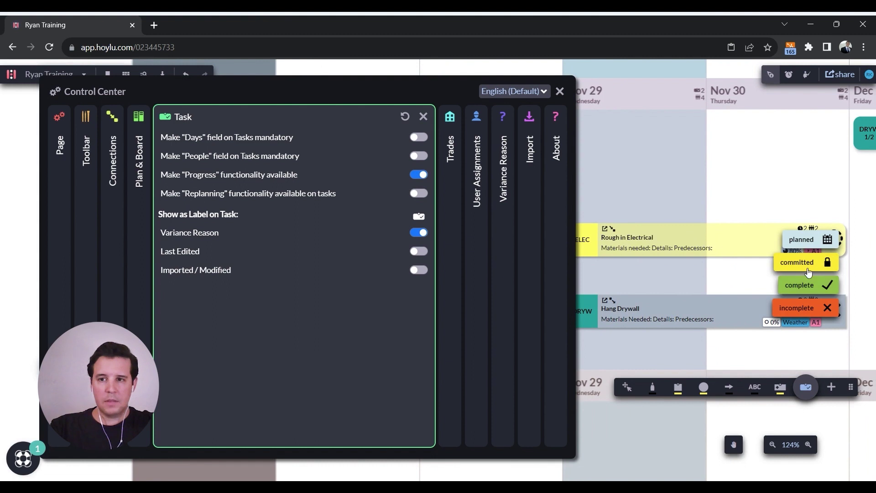
{"action": "left_click", "coordinate": [816, 242]}
Move the planned Rough in Electrical task from Nov 29 so that it starts on Nov 30
{"action": "scroll", "coordinate": [755, 268], "scroll_direction": "down", "scroll_amount": 3}
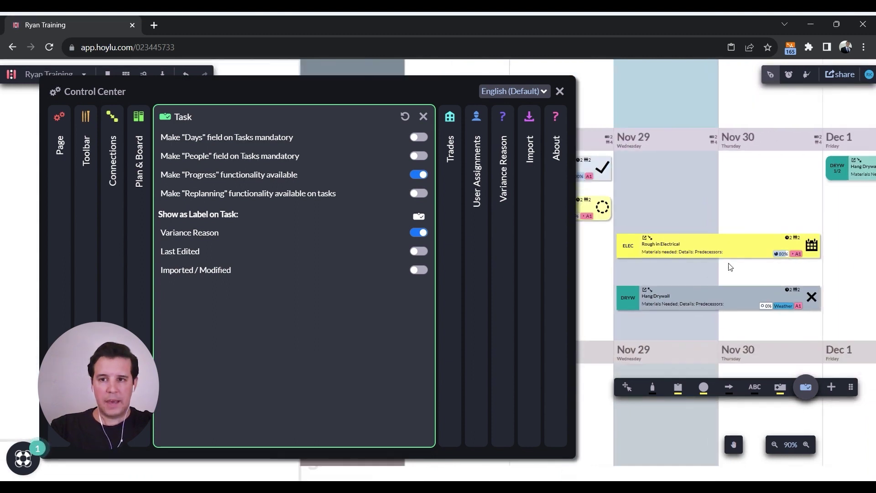
{"action": "left_click", "coordinate": [757, 247]}
{"action": "left_click_drag", "start_coordinate": [864, 279], "coordinate": [720, 272]}
Enable the Replanning functionality on tasks and move the Rough in Electrical task back to start on Nov 29
{"action": "left_click", "coordinate": [418, 193]}
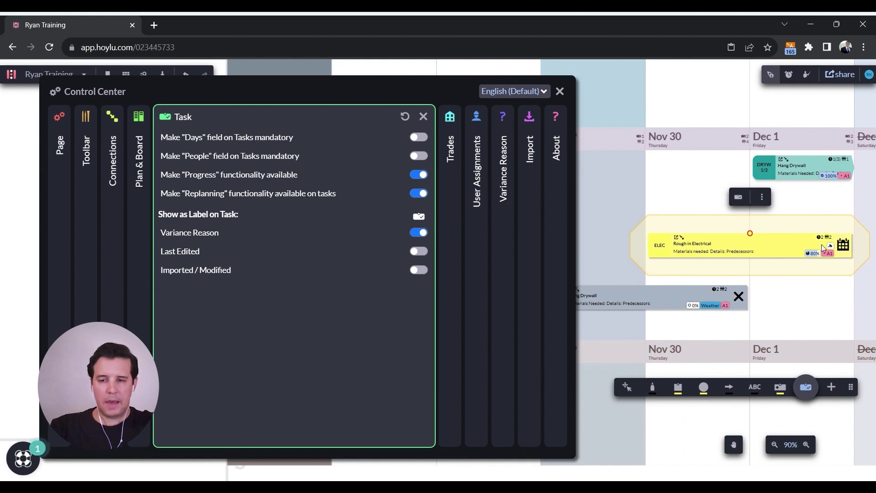
{"action": "scroll", "coordinate": [798, 333], "scroll_direction": "down", "scroll_amount": 3}
{"action": "left_click_drag", "start_coordinate": [744, 285], "coordinate": [665, 293]}
{"action": "scroll", "coordinate": [683, 321], "scroll_direction": "up", "scroll_amount": 3}
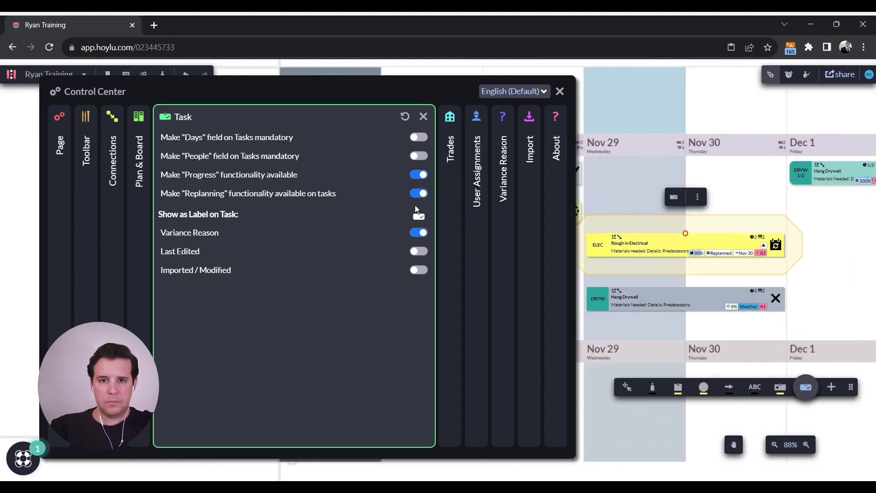
Disable Replanning again and shift the Rough in Electrical task slightly in place on Nov 29
{"action": "left_click", "coordinate": [418, 193]}
{"action": "mouse_move", "coordinate": [625, 252]}
{"action": "left_mouse_down"}
{"action": "mouse_move", "coordinate": [736, 259]}
{"action": "mouse_move", "coordinate": [626, 247]}
{"action": "left_mouse_up"}
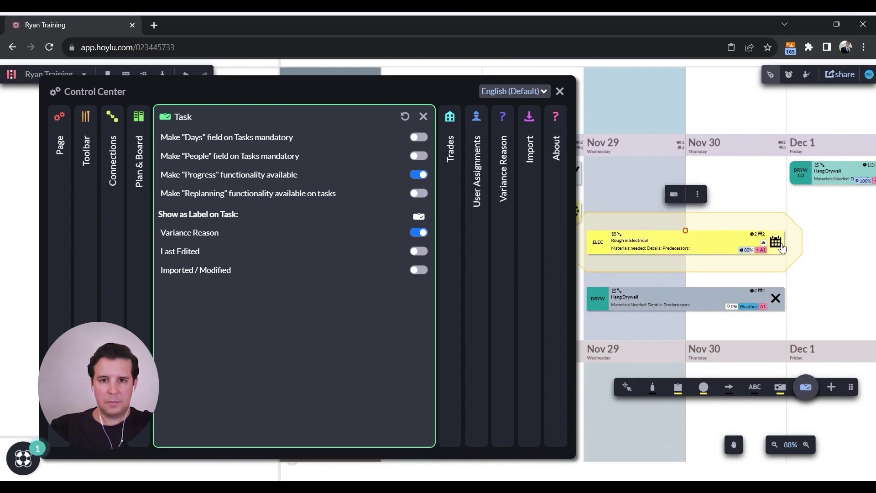
Re-enable Replanning, move the Rough in Electrical task from Nov 29 to Nov 30, and inspect its replanning labels
{"action": "left_click", "coordinate": [419, 194]}
{"action": "left_click_drag", "start_coordinate": [628, 246], "coordinate": [741, 250]}
{"action": "left_click_drag", "start_coordinate": [714, 196], "coordinate": [664, 194]}
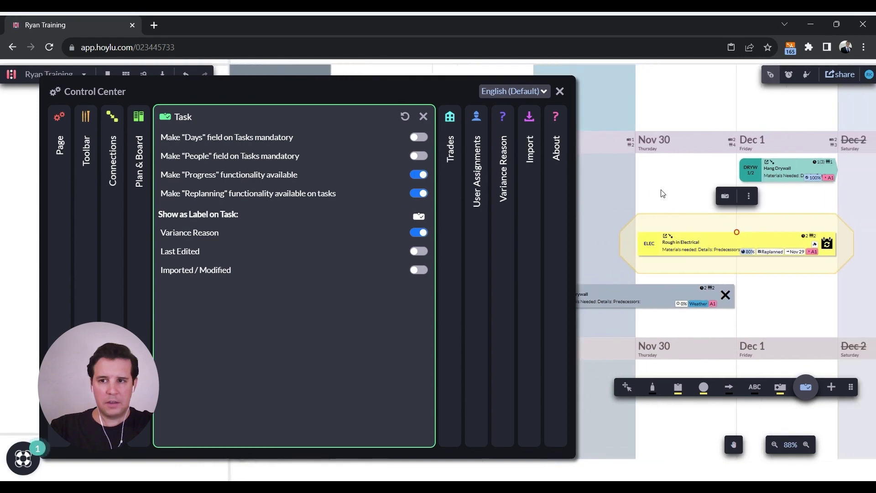
{"action": "scroll", "coordinate": [786, 291], "scroll_direction": "up", "scroll_amount": 3}
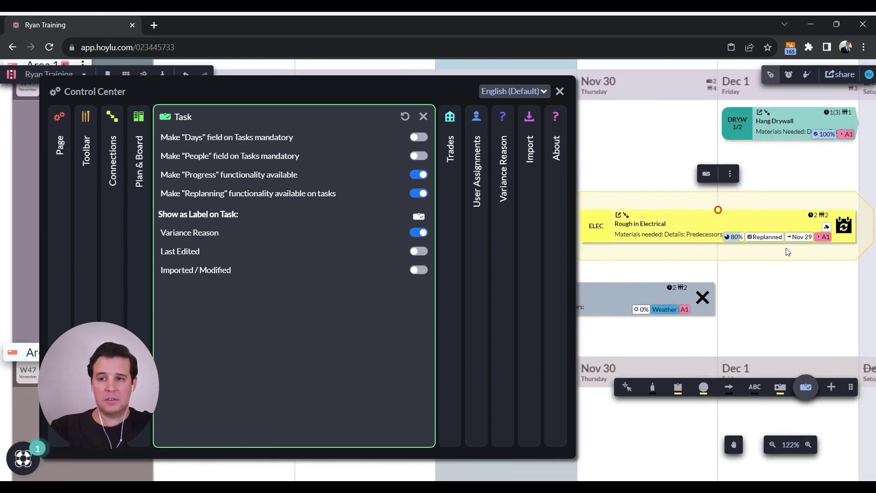
{"action": "scroll", "coordinate": [782, 266], "scroll_direction": "down", "scroll_amount": 2}
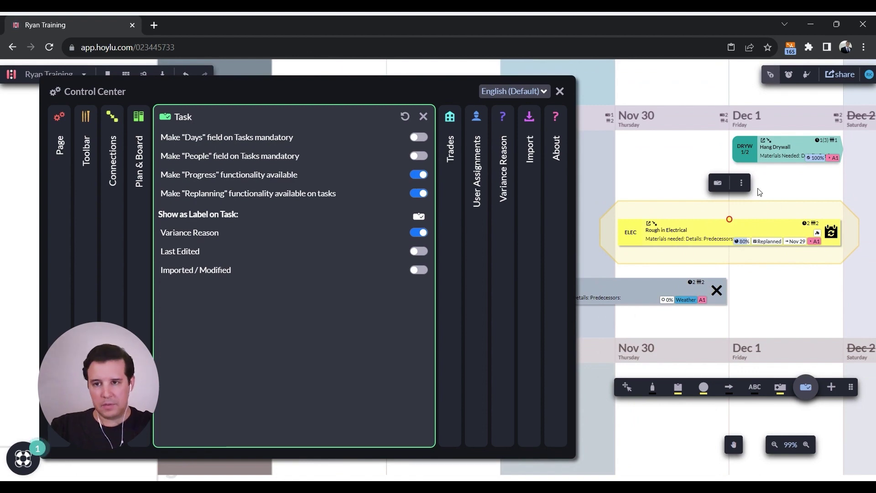
Review the actual and planned dates in the replanned Rough in Electrical task's details, then close them
{"action": "left_click", "coordinate": [706, 233]}
{"action": "double_click", "coordinate": [706, 234]}
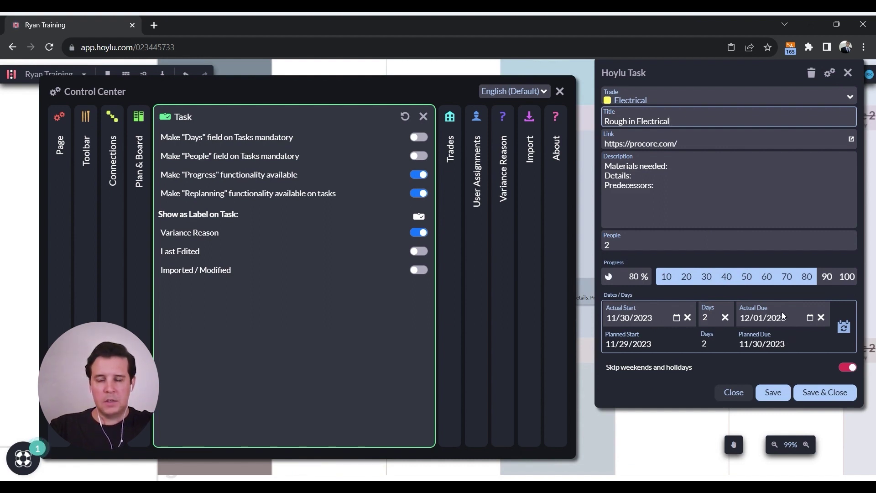
{"action": "left_click", "coordinate": [848, 73]}
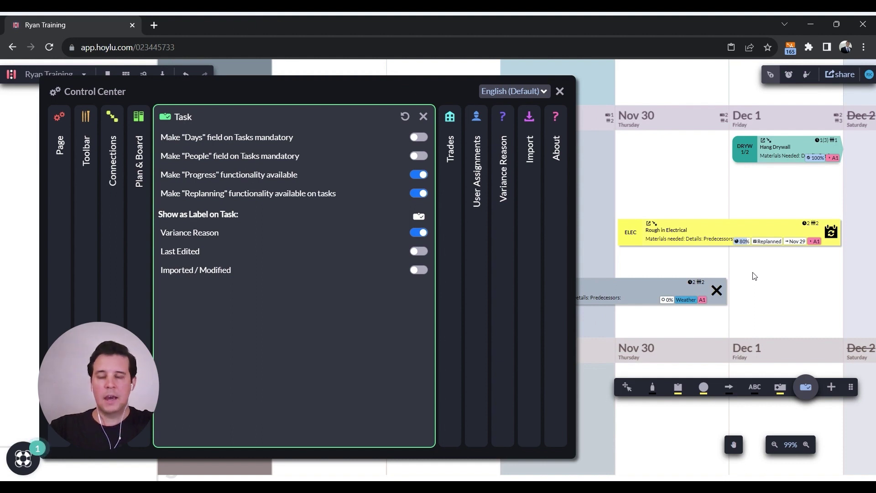
Turn off the Replanning functionality on tasks and move the Rough in Electrical task back to Nov 29
{"action": "scroll", "coordinate": [754, 276], "scroll_direction": "down", "scroll_amount": 3}
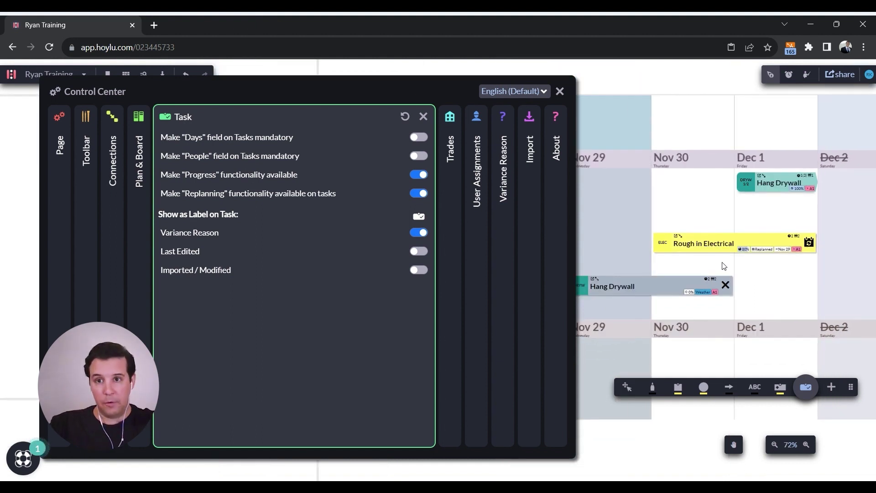
{"action": "scroll", "coordinate": [712, 269], "scroll_direction": "left", "scroll_amount": 3}
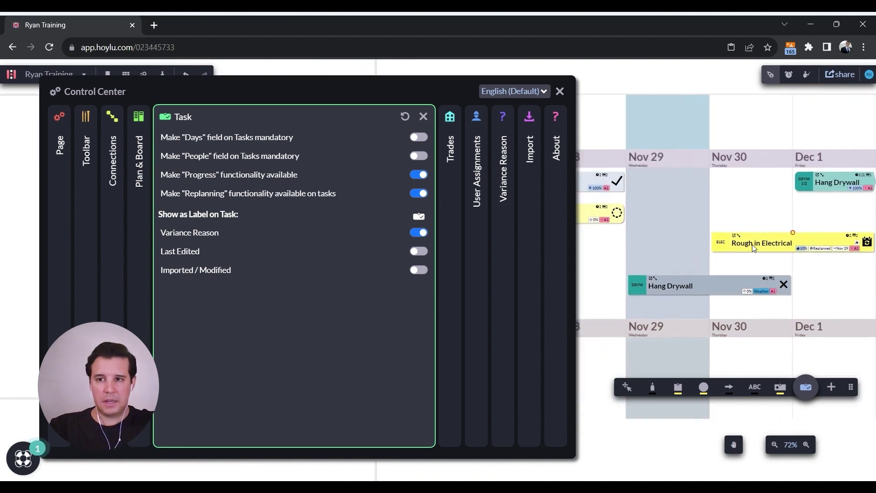
{"action": "left_click", "coordinate": [419, 193]}
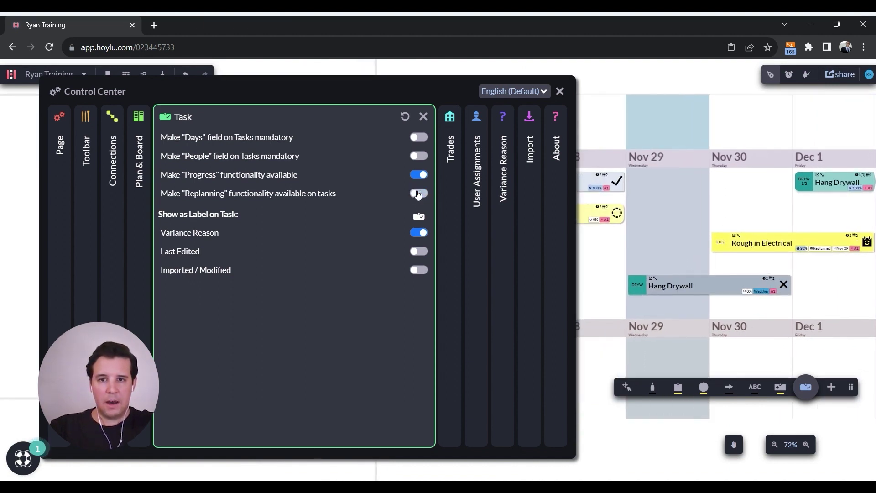
{"action": "left_click_drag", "start_coordinate": [731, 252], "coordinate": [677, 247]}
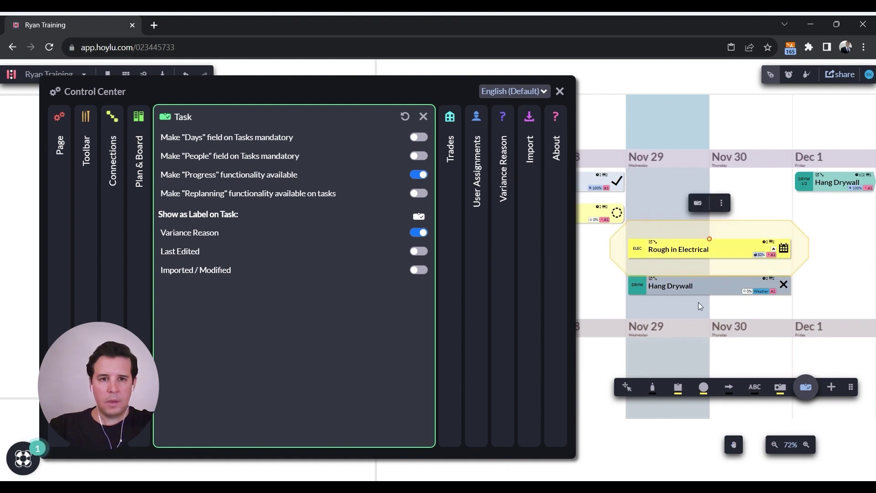
Switch the Variance Reason label on tasks off and back on, checking it on the Hang Drywall task
{"action": "scroll", "coordinate": [795, 304], "scroll_direction": "up", "scroll_amount": 4}
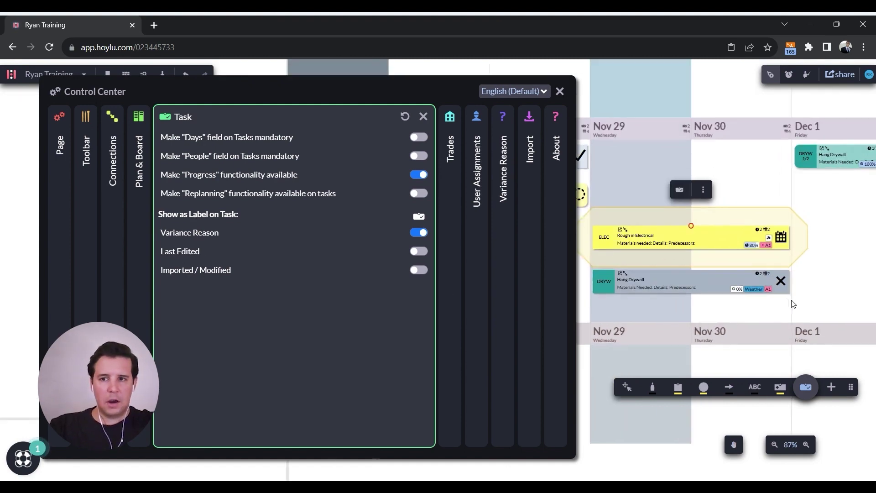
{"action": "scroll", "coordinate": [794, 304], "scroll_direction": "up", "scroll_amount": 3}
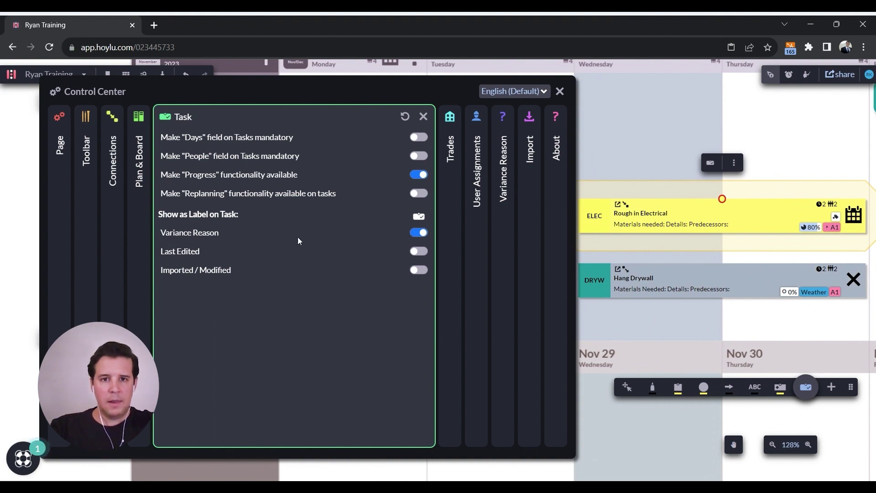
{"action": "left_click", "coordinate": [420, 233]}
{"action": "left_click", "coordinate": [419, 233]}
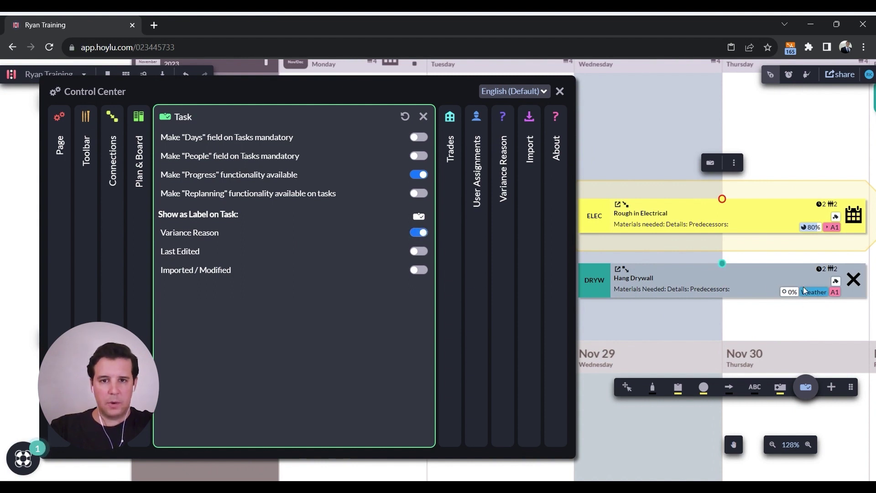
Switch the Last Edited label on tasks on and back off
{"action": "left_click", "coordinate": [418, 252]}
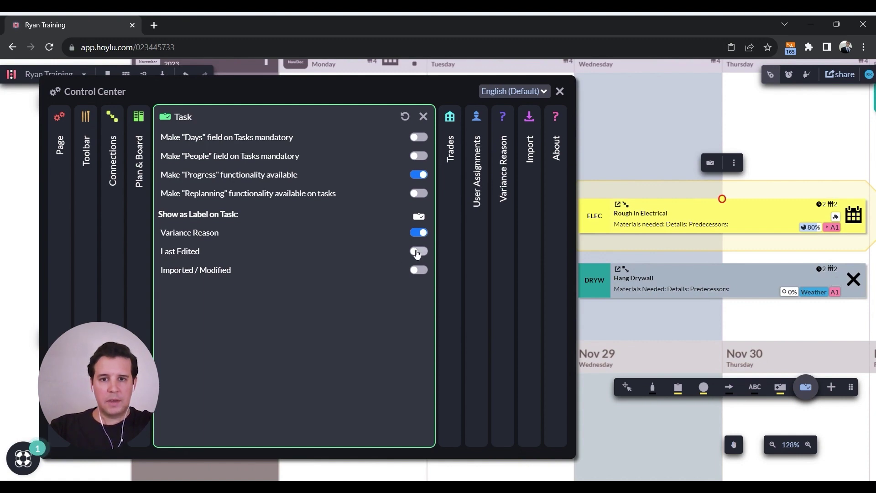
{"action": "left_click", "coordinate": [418, 251]}
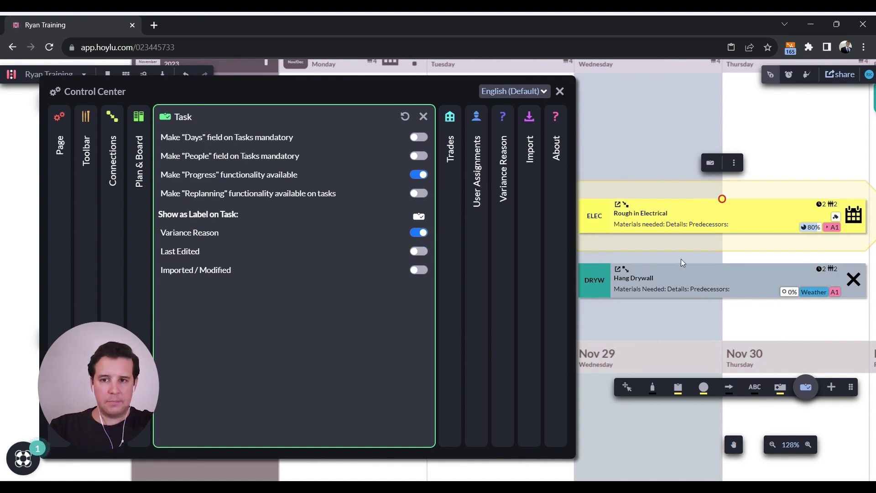
{"action": "scroll", "coordinate": [681, 259], "scroll_direction": "down", "scroll_amount": 3}
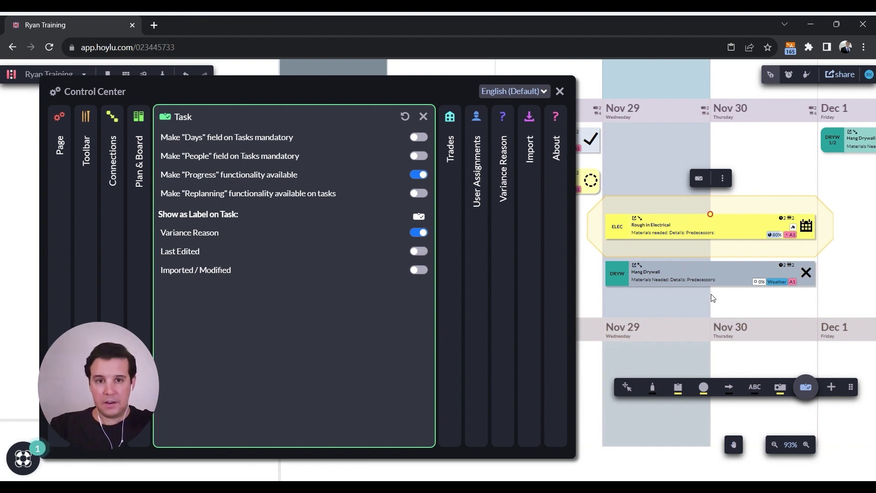
Glance at the user assignments, return to the Task settings, and examine the labels on the Rough in Electrical and Hang Drywall tasks
{"action": "left_click", "coordinate": [475, 224]}
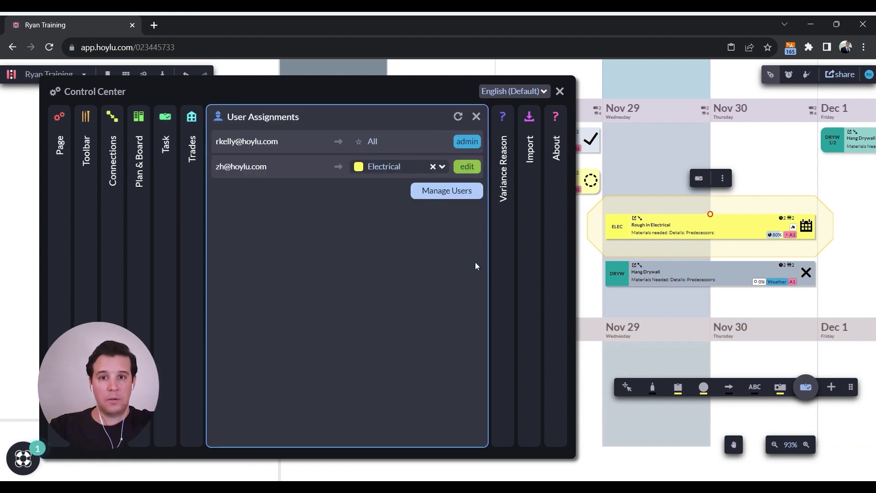
{"action": "left_click", "coordinate": [169, 168]}
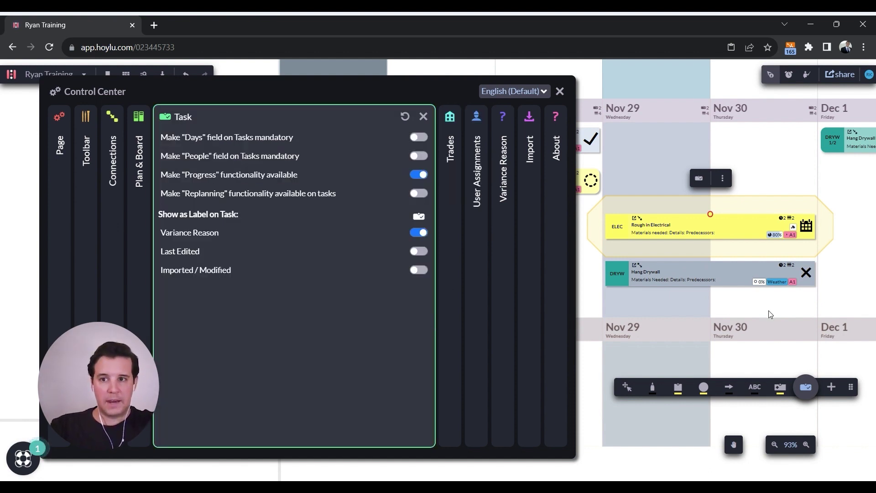
{"action": "scroll", "coordinate": [769, 311], "scroll_direction": "up", "scroll_amount": 3}
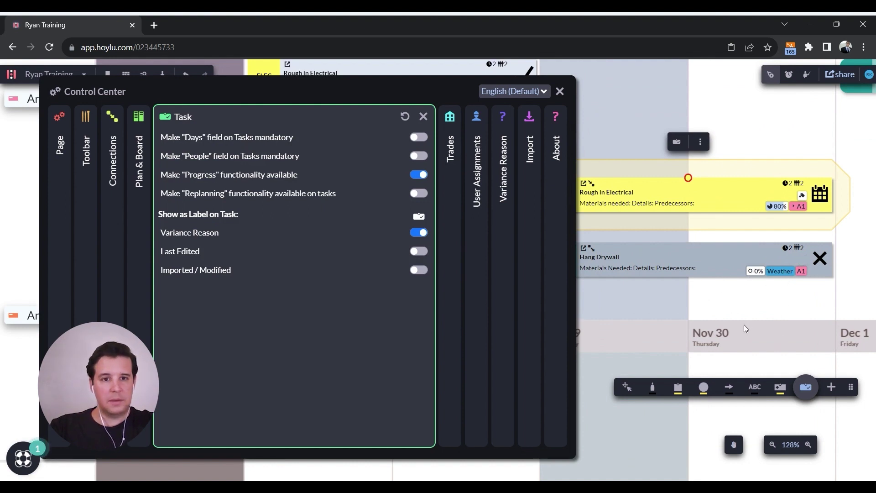
{"action": "scroll", "coordinate": [756, 309], "scroll_direction": "down", "scroll_amount": 2}
{"action": "scroll", "coordinate": [741, 303], "scroll_direction": "down", "scroll_amount": 1}
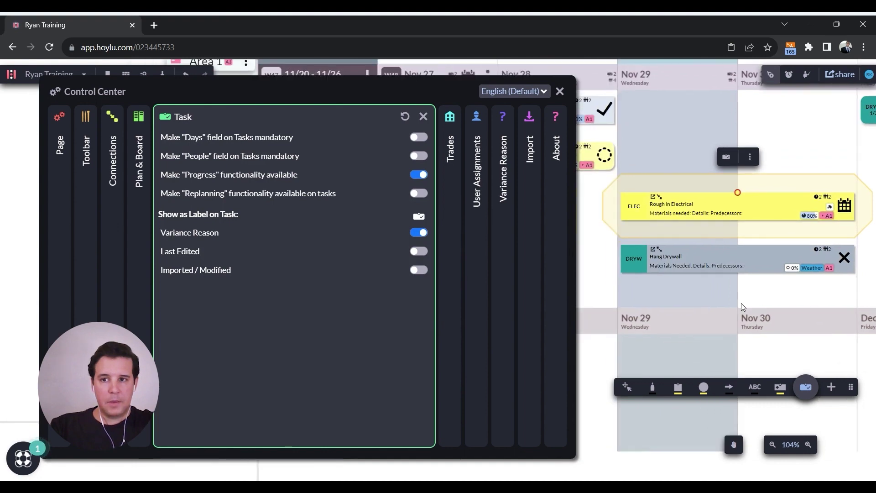
{"action": "scroll", "coordinate": [741, 303], "scroll_direction": "down", "scroll_amount": 1}
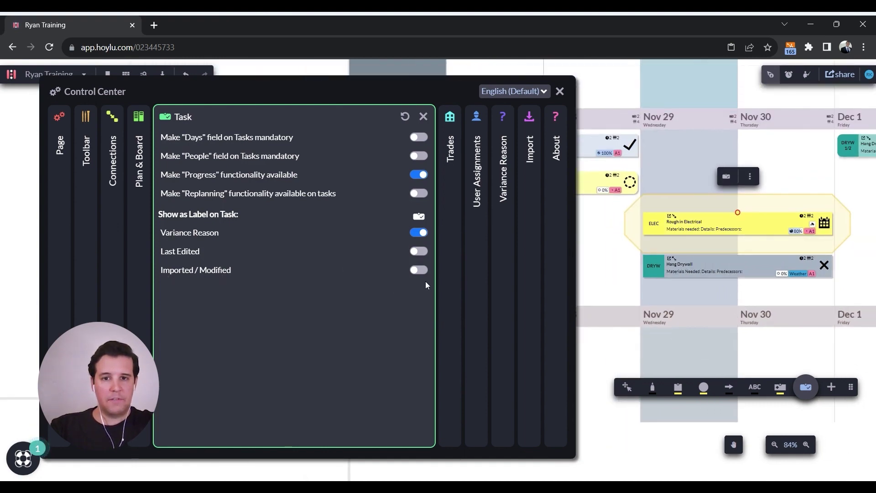
{"action": "scroll", "coordinate": [772, 277], "scroll_direction": "up", "scroll_amount": 1}
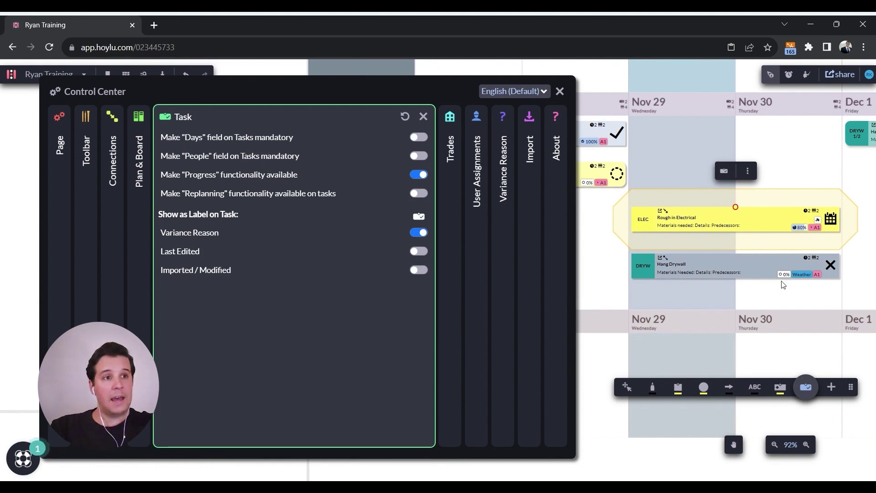
{"action": "scroll", "coordinate": [781, 281], "scroll_direction": "up", "scroll_amount": 2}
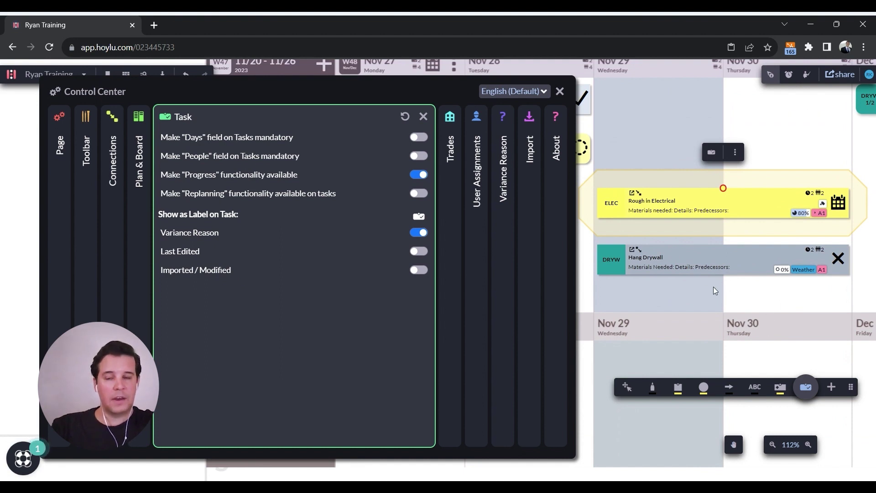
{"action": "scroll", "coordinate": [714, 288], "scroll_direction": "down", "scroll_amount": 2}
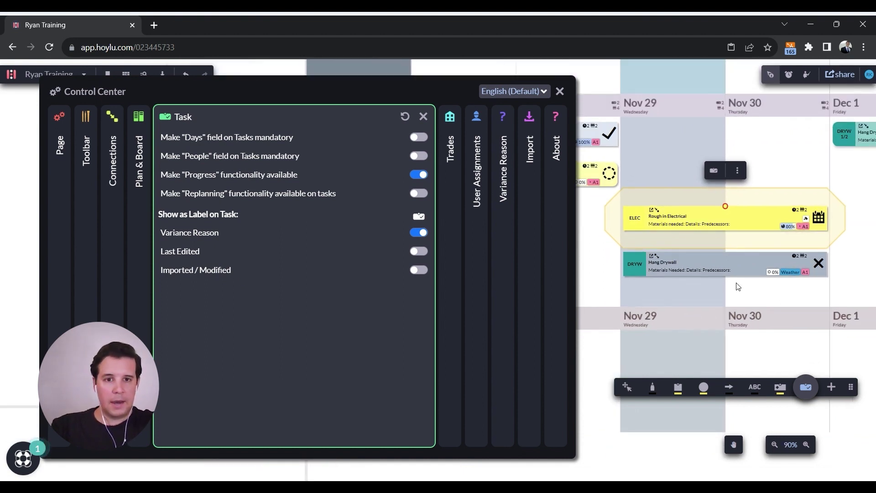
{"action": "scroll", "coordinate": [738, 287], "scroll_direction": "down", "scroll_amount": 1}
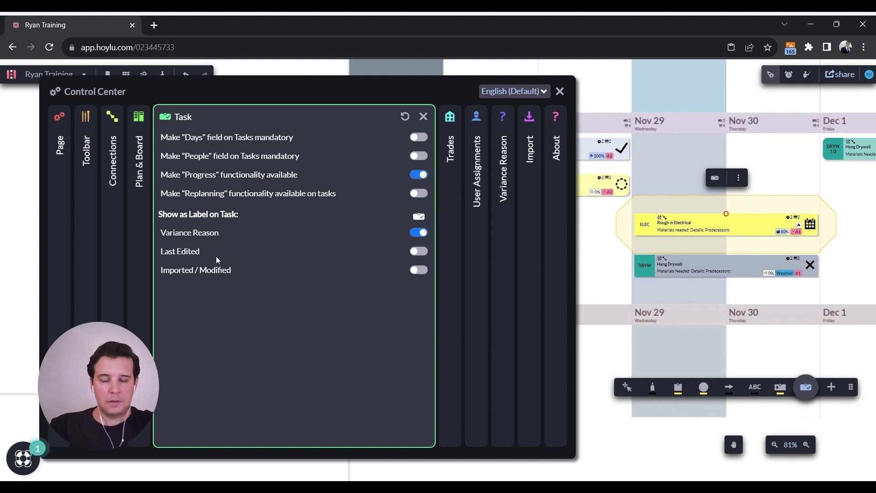
Create a new trade named Trade 1, leaving its crew size, link and description empty
{"action": "left_click", "coordinate": [450, 228]}
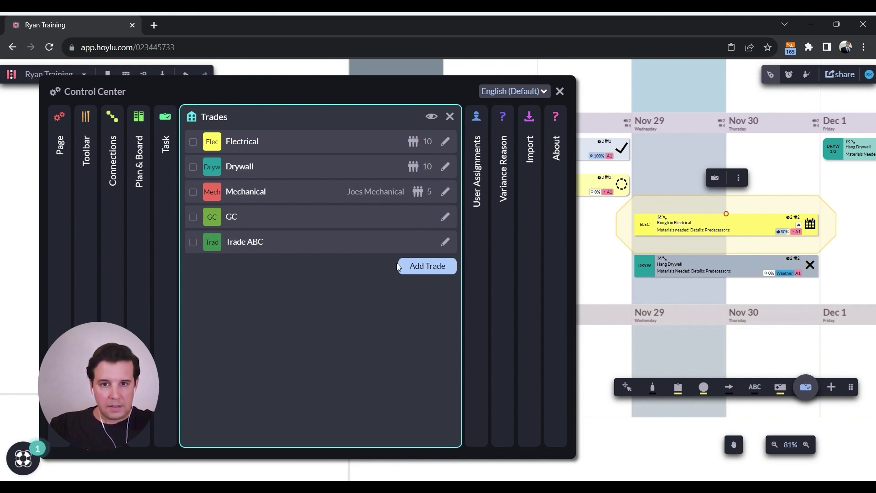
{"action": "left_click", "coordinate": [444, 269]}
{"action": "left_click", "coordinate": [406, 222]}
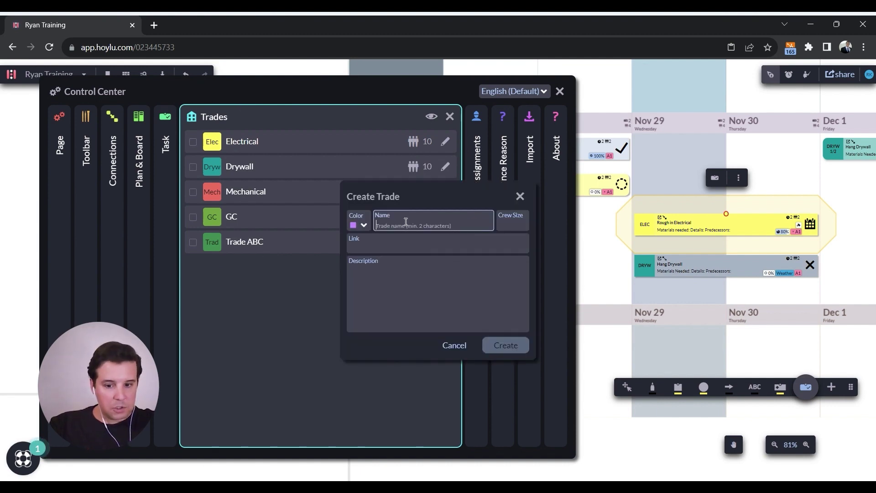
{"action": "type", "text": "Tra"}
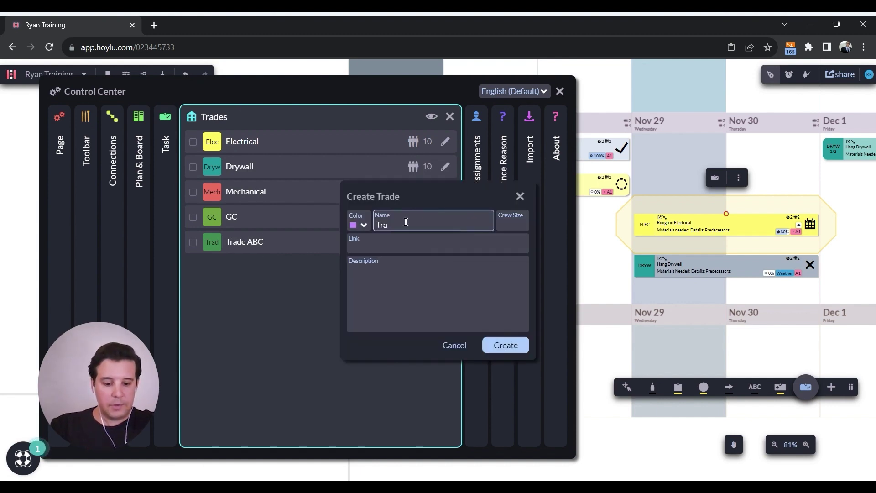
{"action": "type", "text": "de 1"}
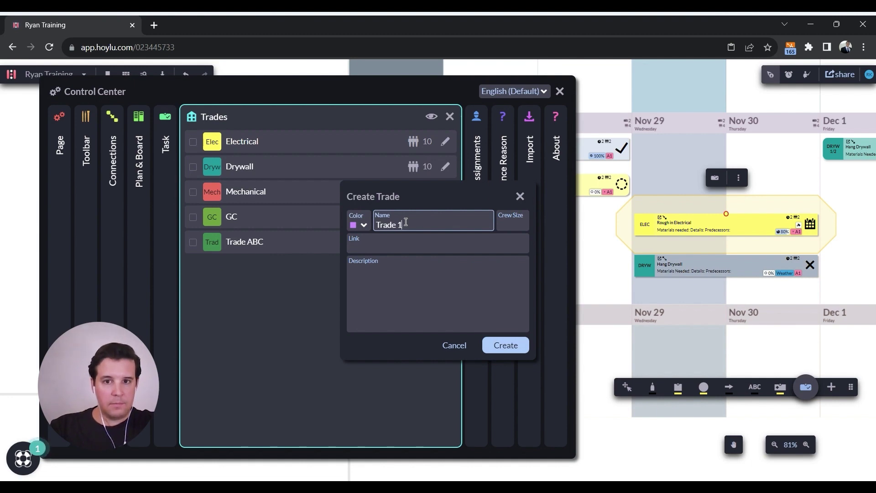
{"action": "key", "text": "Tab"}
{"action": "key", "text": "Tab"}
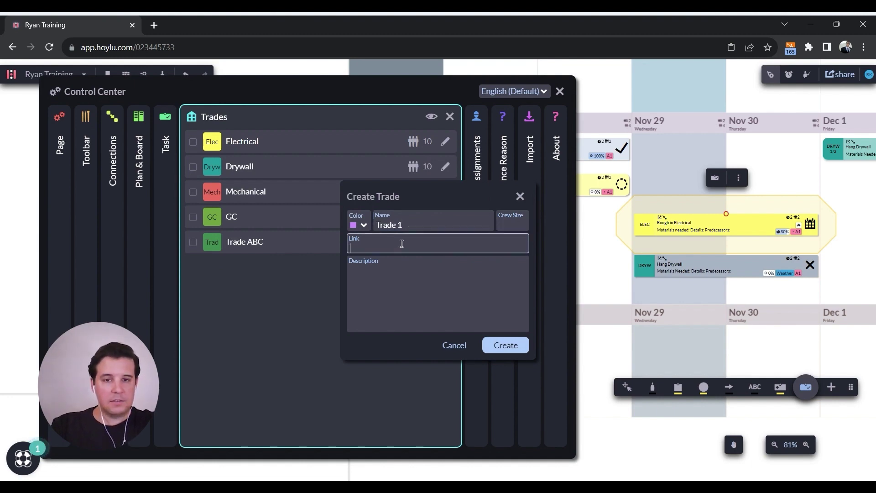
{"action": "left_click", "coordinate": [390, 287]}
{"action": "left_click", "coordinate": [505, 346]}
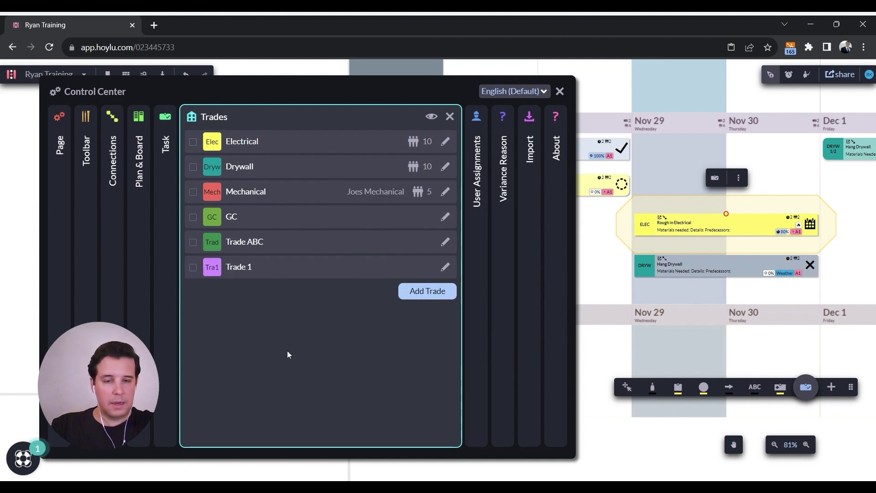
Review the user assignments and the trades that can be assigned to the user with edit rights
{"action": "left_click", "coordinate": [478, 261]}
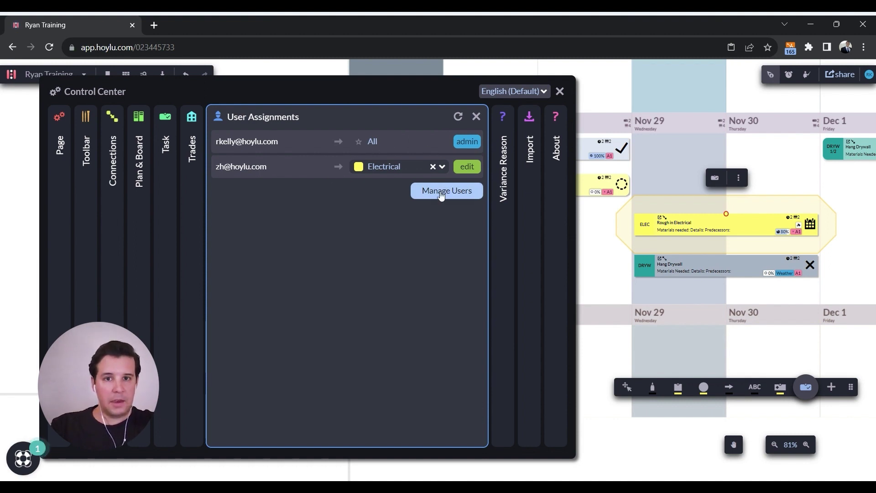
{"action": "left_click", "coordinate": [441, 167]}
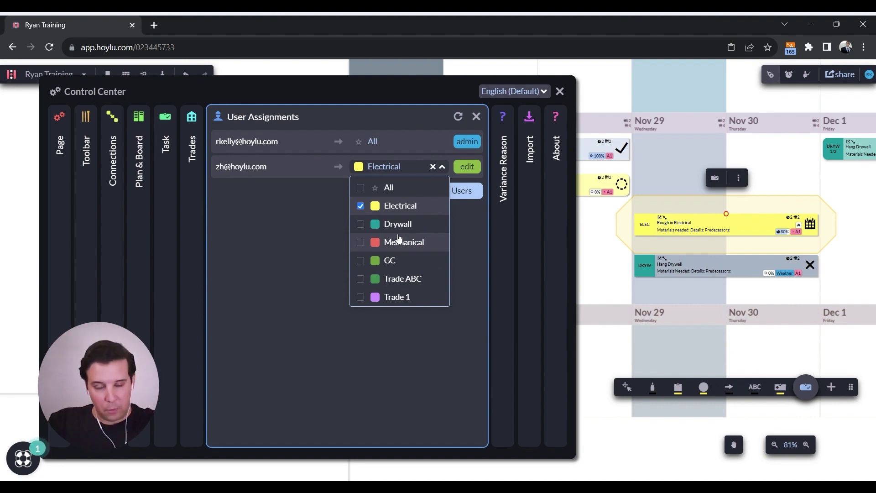
{"action": "left_click", "coordinate": [278, 268]}
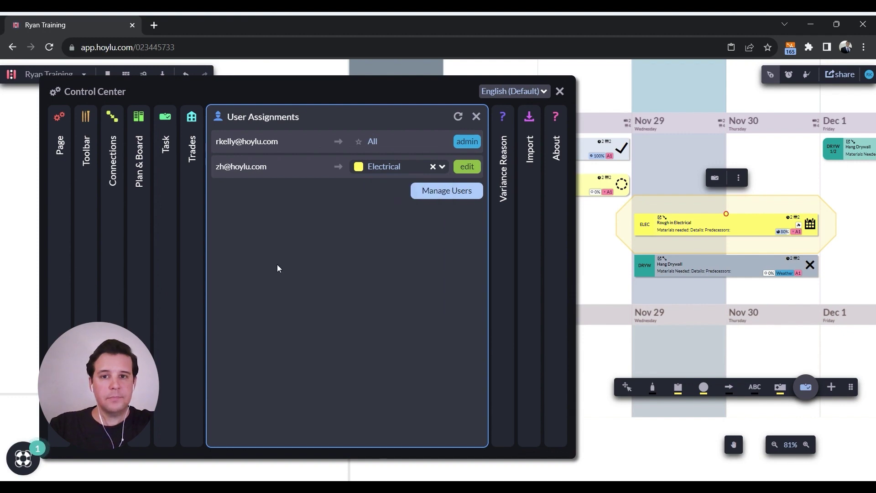
Look through the variance reasons and remove Scope of Work Change from the available options
{"action": "left_click", "coordinate": [498, 229]}
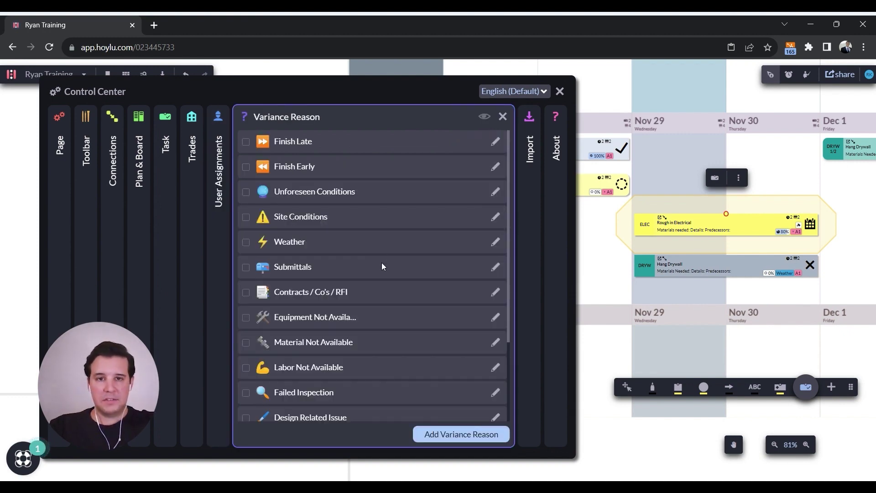
{"action": "scroll", "coordinate": [328, 233], "scroll_direction": "down", "scroll_amount": 4}
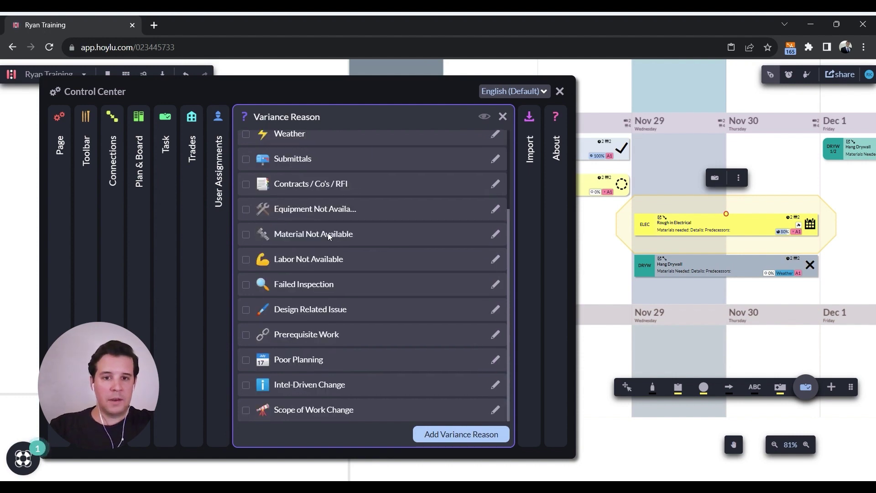
{"action": "scroll", "coordinate": [328, 233], "scroll_direction": "up", "scroll_amount": 4}
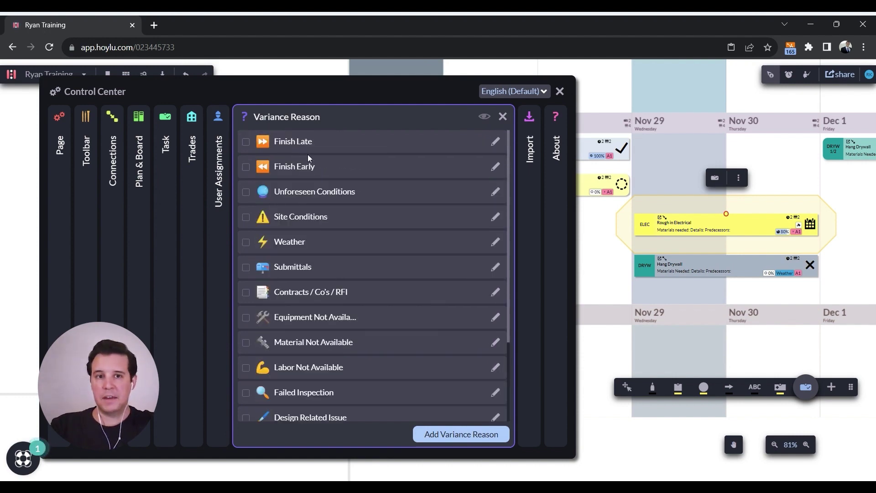
{"action": "scroll", "coordinate": [308, 154], "scroll_direction": "down", "scroll_amount": 3}
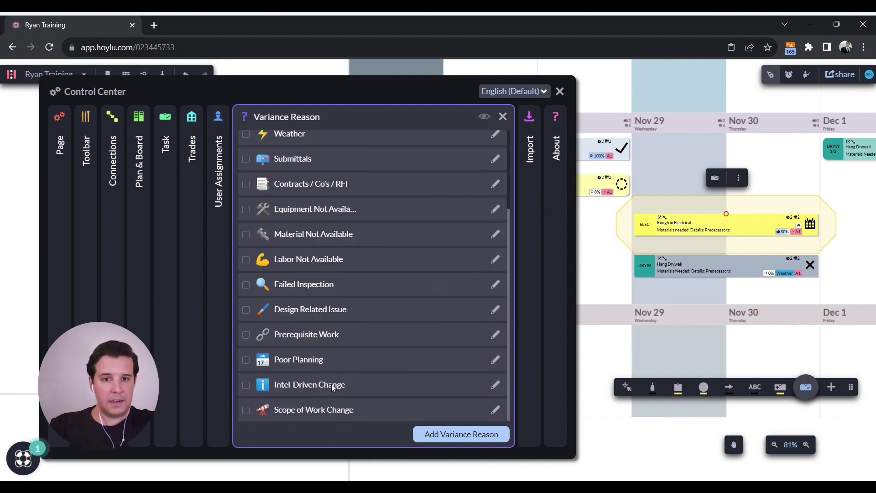
{"action": "scroll", "coordinate": [330, 383], "scroll_direction": "up", "scroll_amount": 3}
{"action": "scroll", "coordinate": [323, 370], "scroll_direction": "down", "scroll_amount": 3}
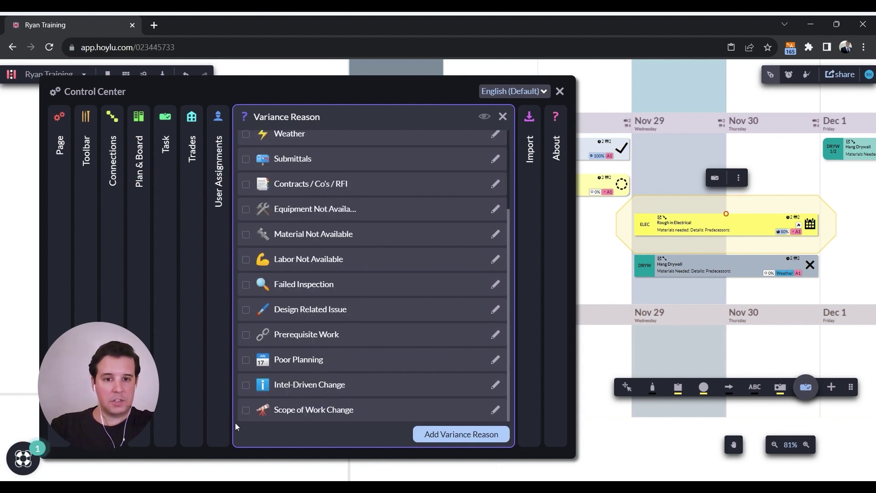
{"action": "left_click", "coordinate": [245, 410]}
{"action": "left_click", "coordinate": [383, 434]}
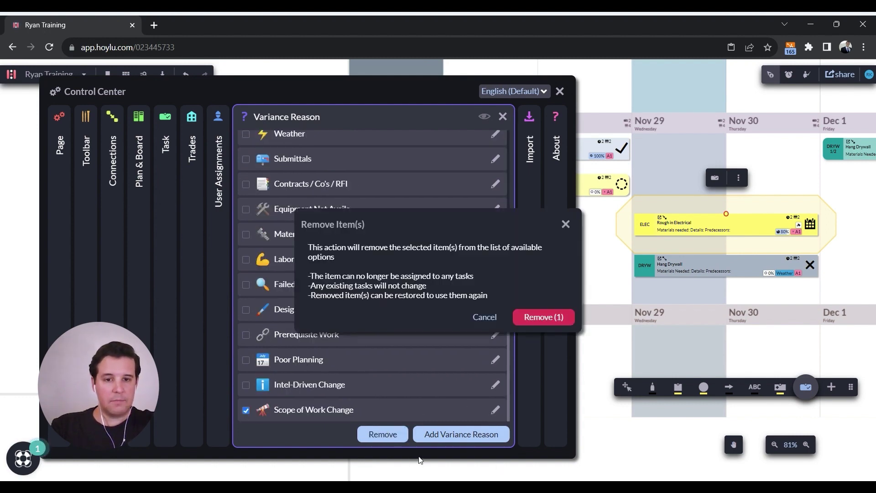
{"action": "left_click", "coordinate": [553, 319]}
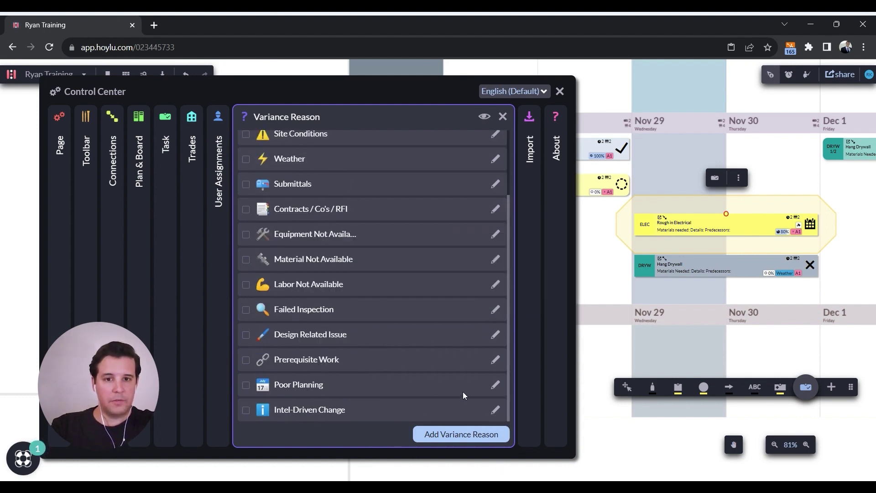
Create a new variance reason named Snow Day with the snowflake emoji, leaving its link and description empty
{"action": "left_click", "coordinate": [459, 432]}
{"action": "left_click", "coordinate": [361, 226]}
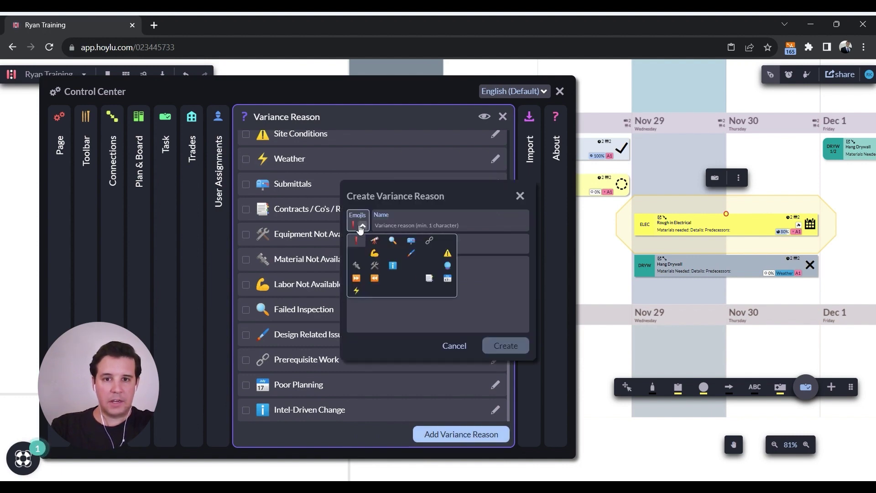
{"action": "left_click", "coordinate": [410, 266]}
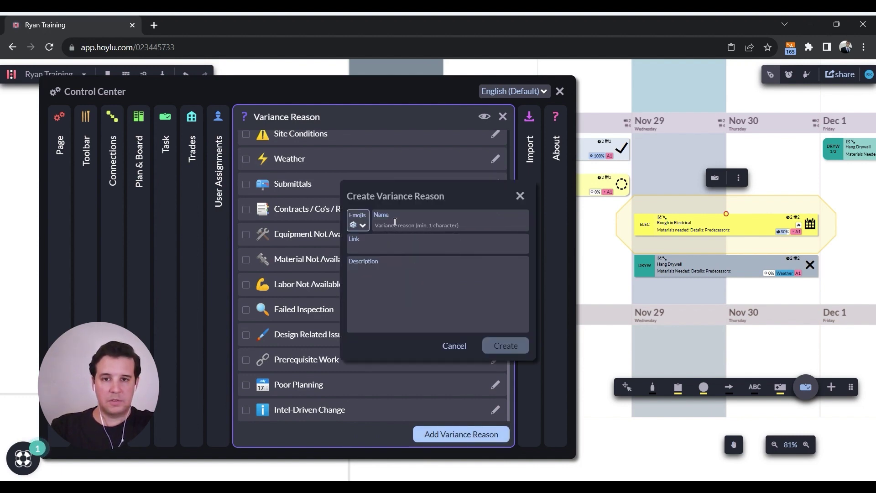
{"action": "left_click", "coordinate": [359, 225]}
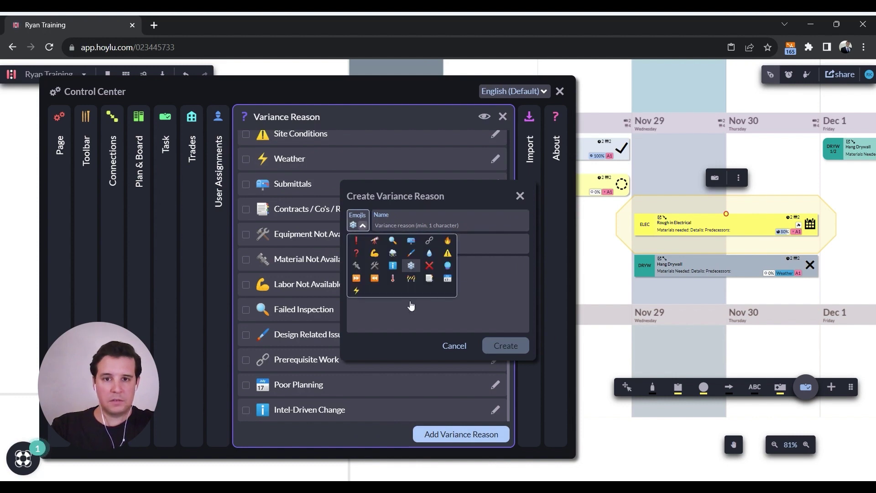
{"action": "left_click", "coordinate": [471, 222]}
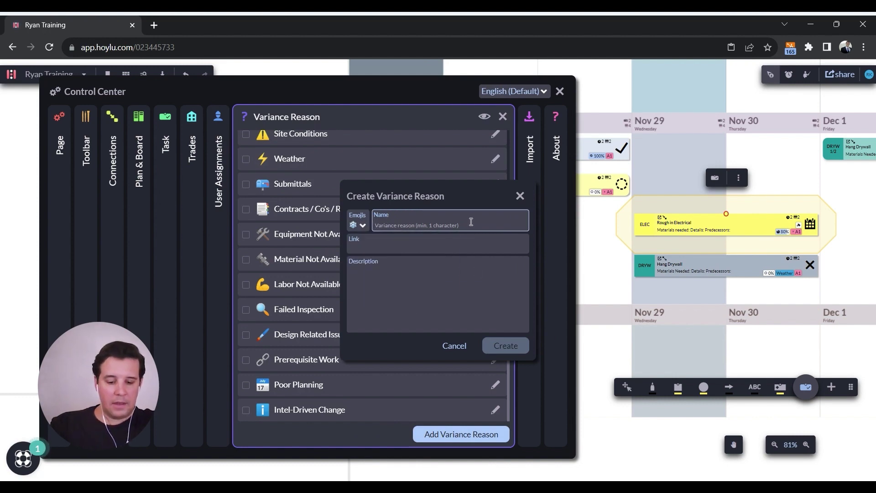
{"action": "type", "text": "Snow D"}
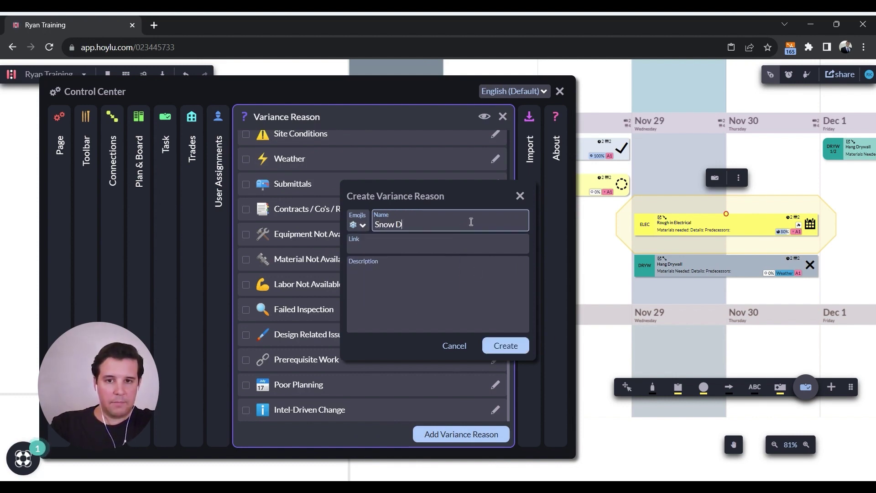
{"action": "type", "text": "ay"}
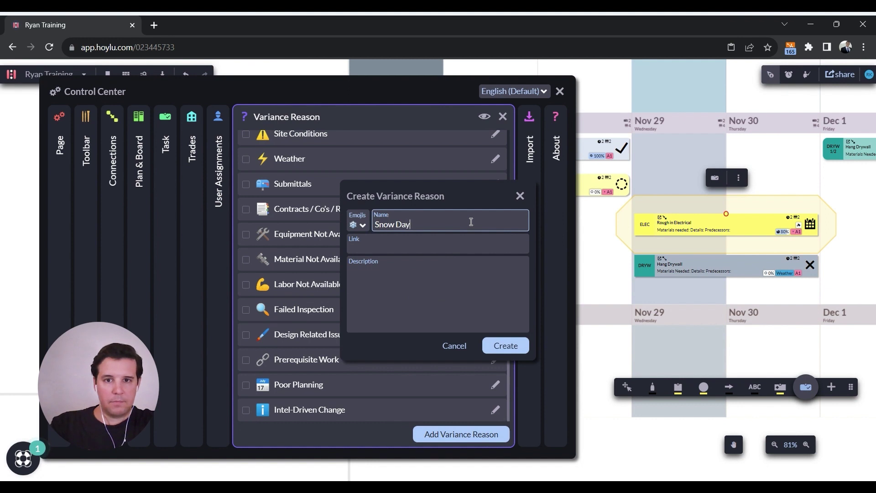
{"action": "left_click", "coordinate": [365, 251]}
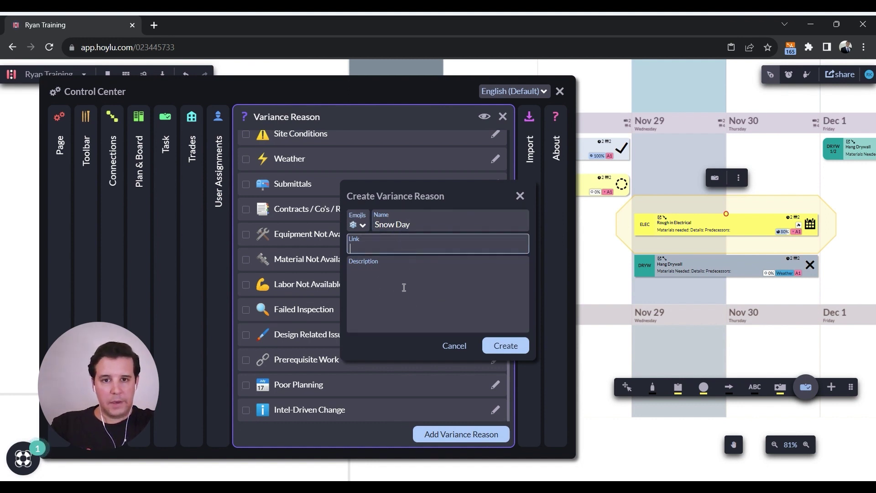
{"action": "left_click", "coordinate": [506, 346]}
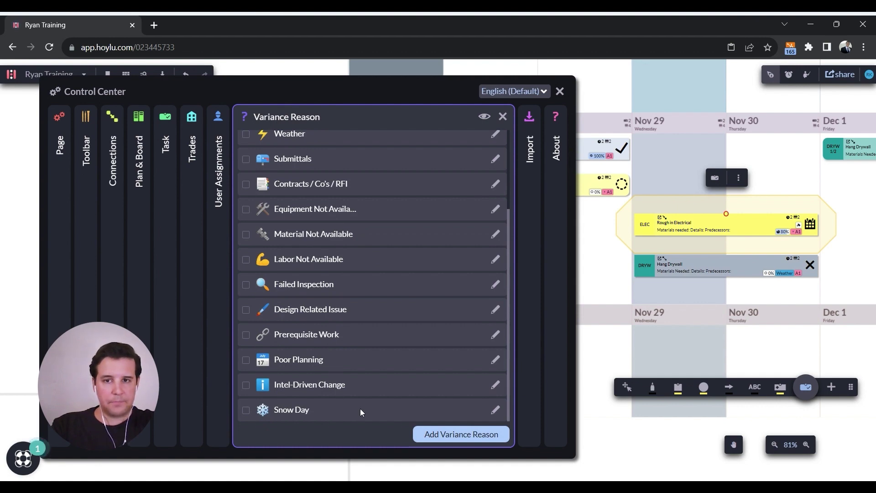
{"action": "scroll", "coordinate": [359, 330], "scroll_direction": "up", "scroll_amount": 3}
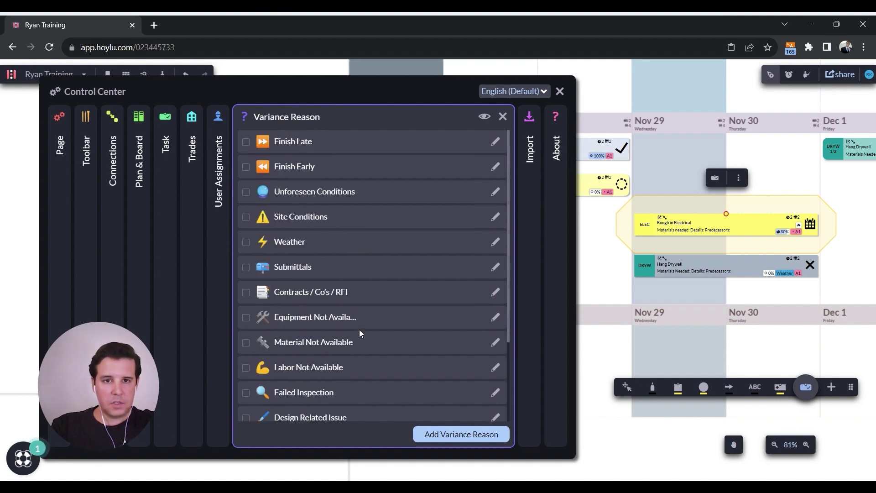
{"action": "scroll", "coordinate": [318, 246], "scroll_direction": "down", "scroll_amount": 3}
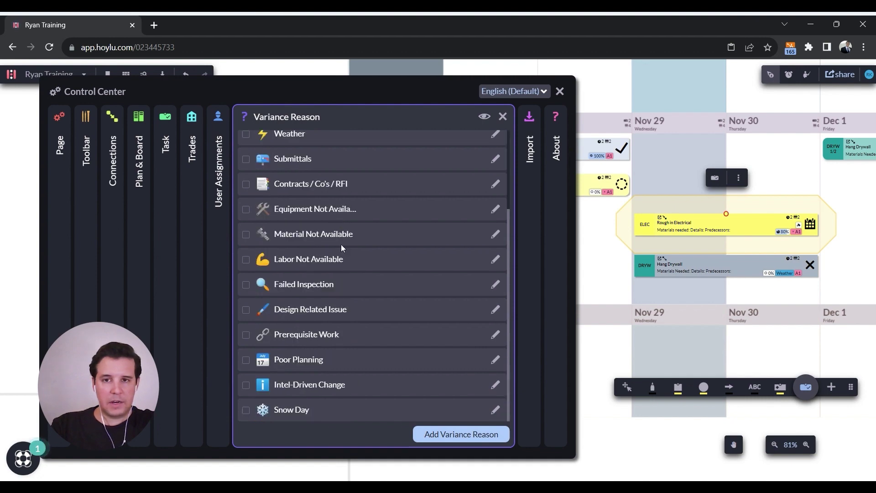
Review the Import section's general settings and the field mappings for CSV task imports
{"action": "left_click", "coordinate": [530, 254]}
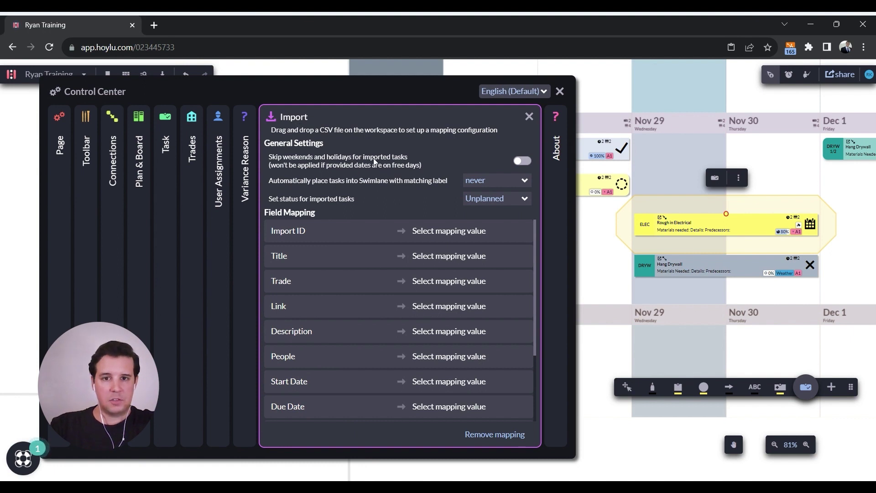
{"action": "scroll", "coordinate": [385, 252], "scroll_direction": "down", "scroll_amount": 3}
{"action": "scroll", "coordinate": [362, 307], "scroll_direction": "up", "scroll_amount": 3}
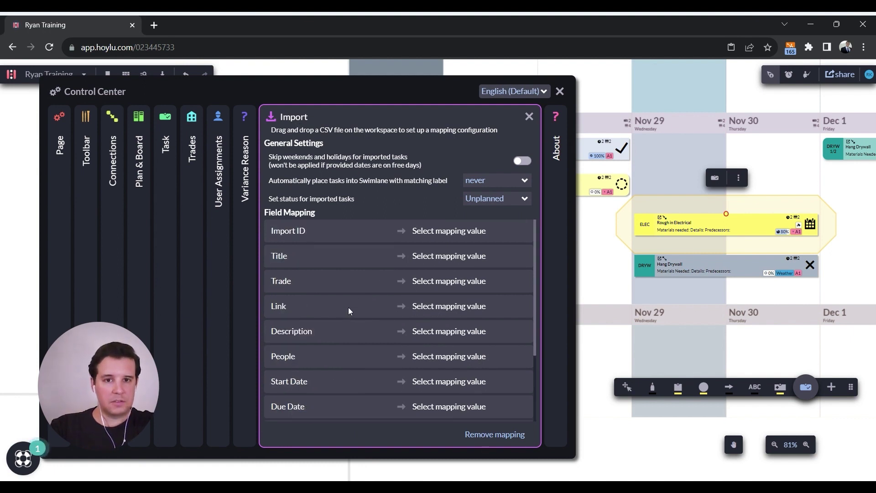